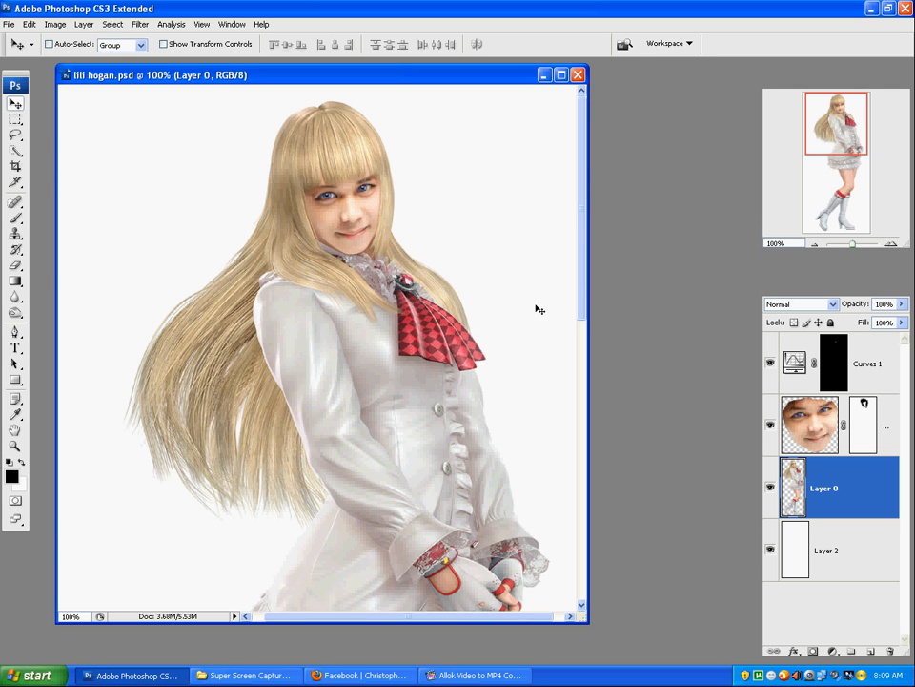
# Open the finished black-outfit example JPG from the pictures folder, browsing the files as thumbnails
pyautogui.click(11, 24)
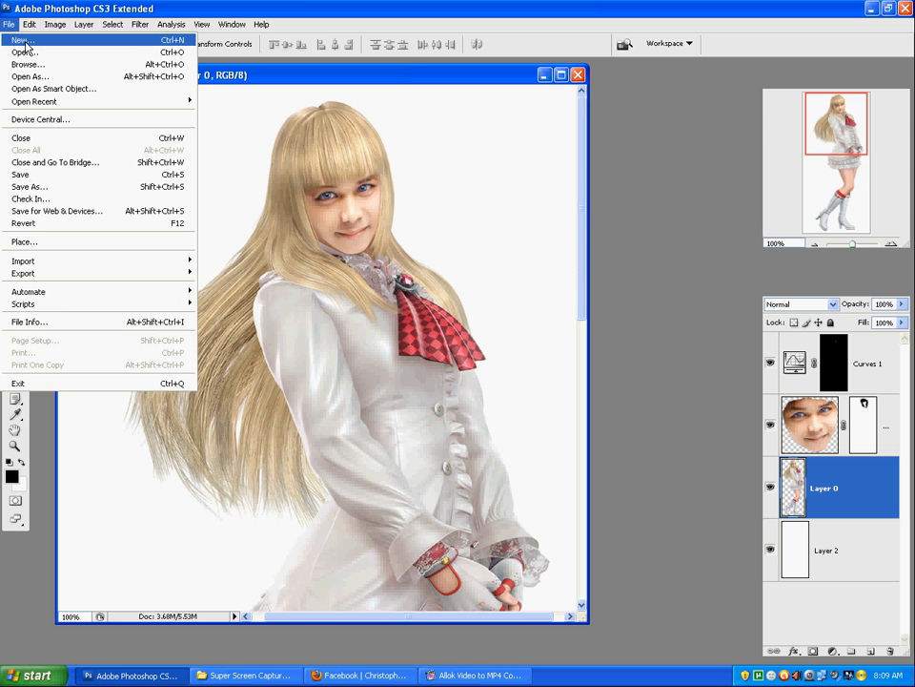
pyautogui.click(22, 51)
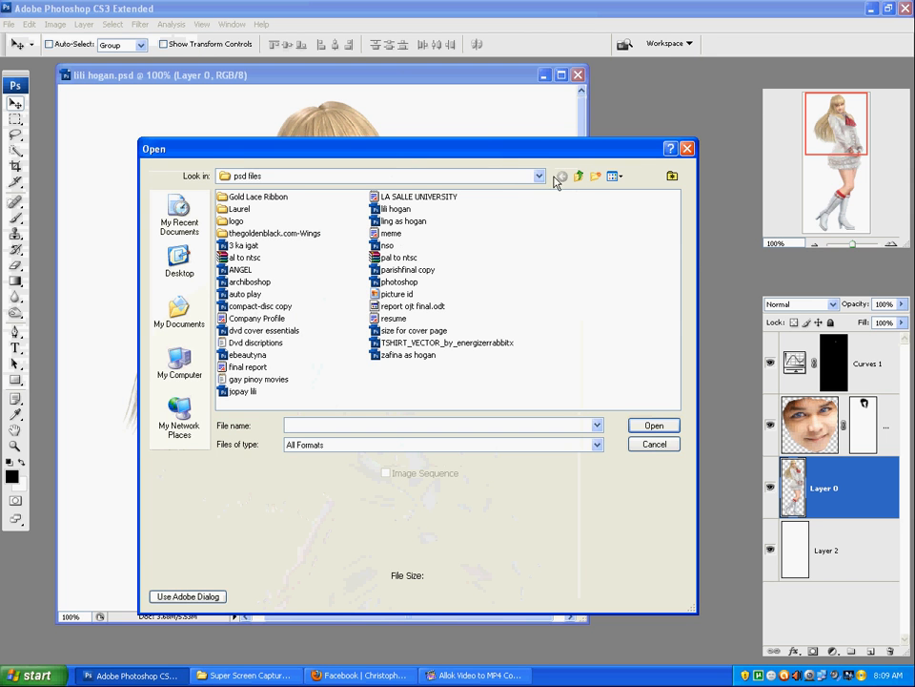
pyautogui.click(578, 175)
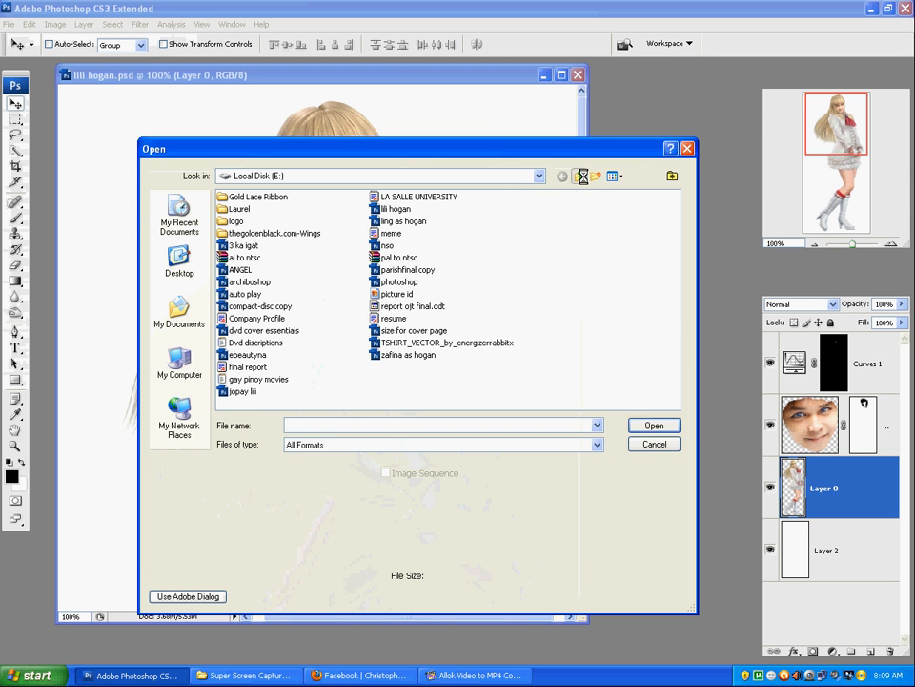
pyautogui.click(250, 258)
pyautogui.doubleClick(241, 259)
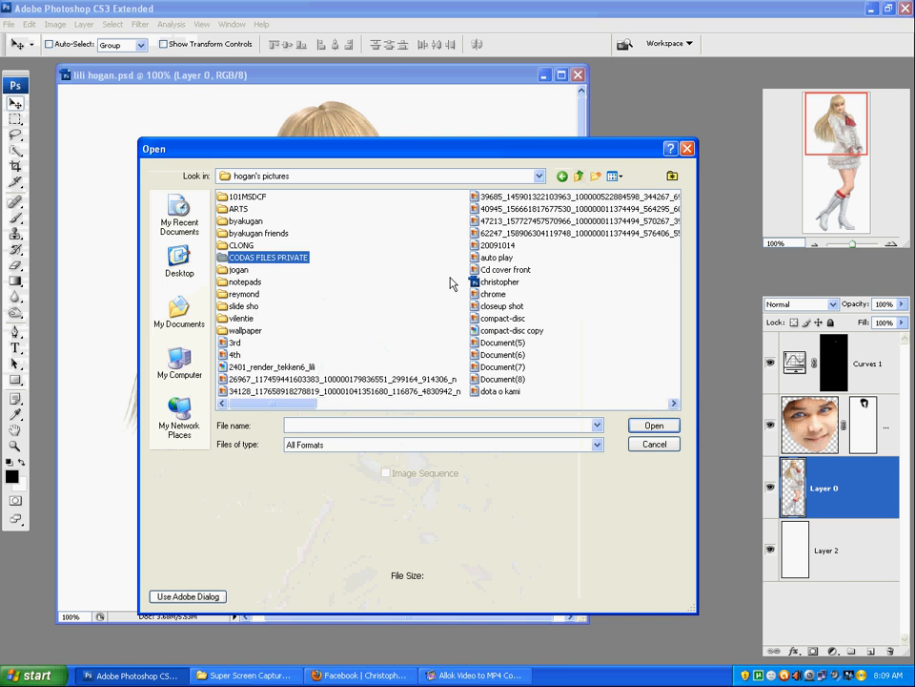
pyautogui.click(615, 176)
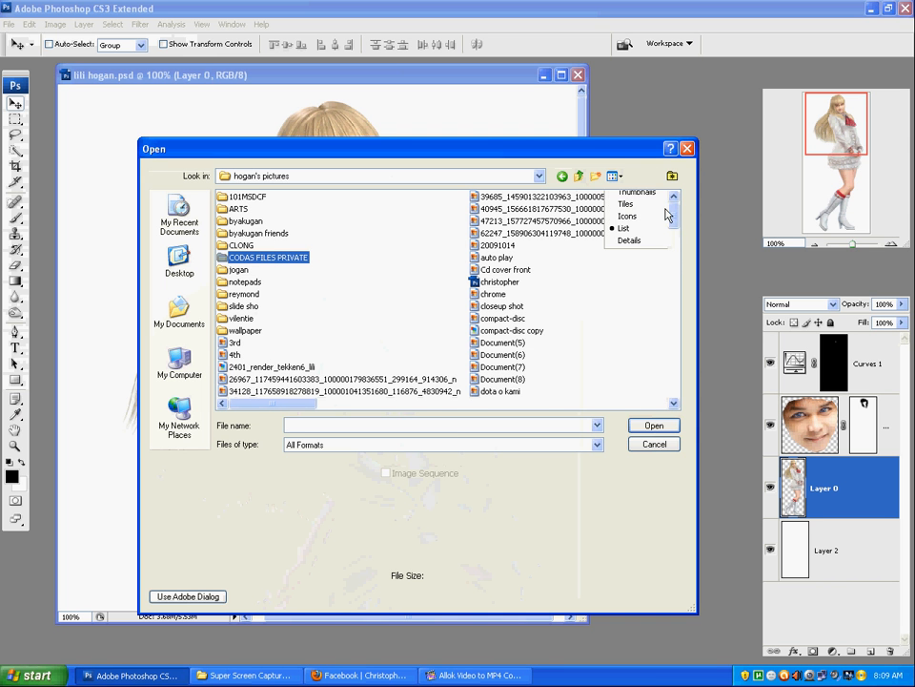
pyautogui.click(637, 193)
pyautogui.moveTo(674, 215); pyautogui.dragTo(673, 351)
pyautogui.doubleClick(248, 267)
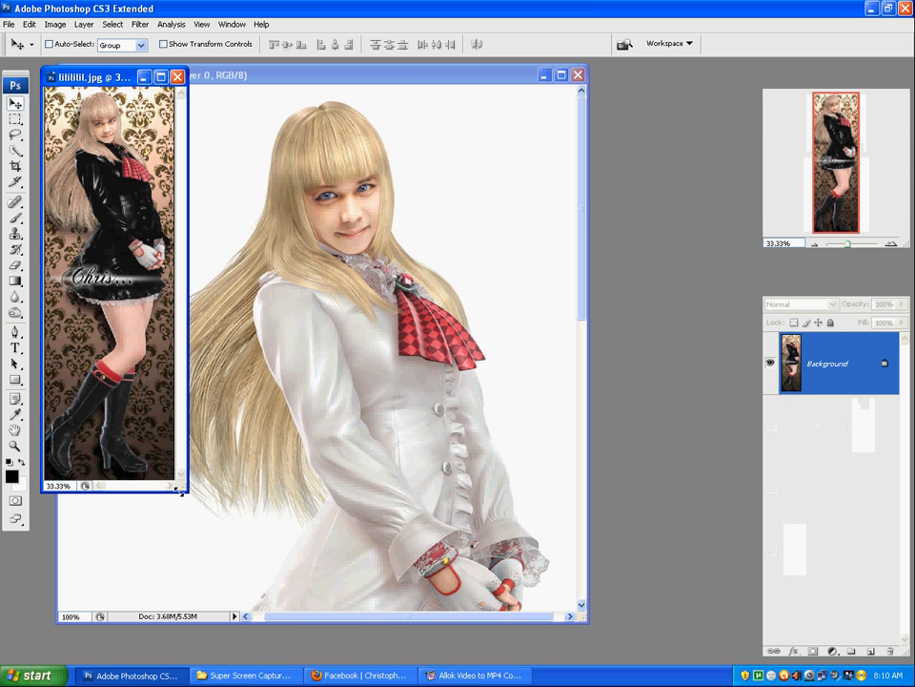
# Examine the black outfit in the example image at 100% in an enlarged window, and close the image
pyautogui.moveTo(176, 493); pyautogui.dragTo(555, 599)
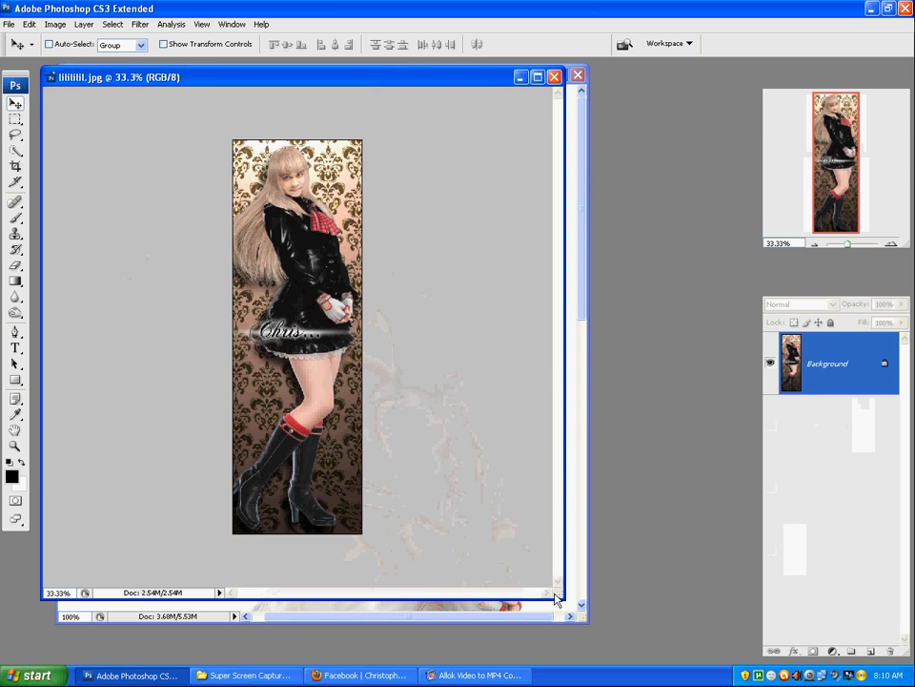
pyautogui.hotkey('ctrl', '+')
pyautogui.hotkey('ctrl', '+')
pyautogui.hotkey('ctrl', '+')
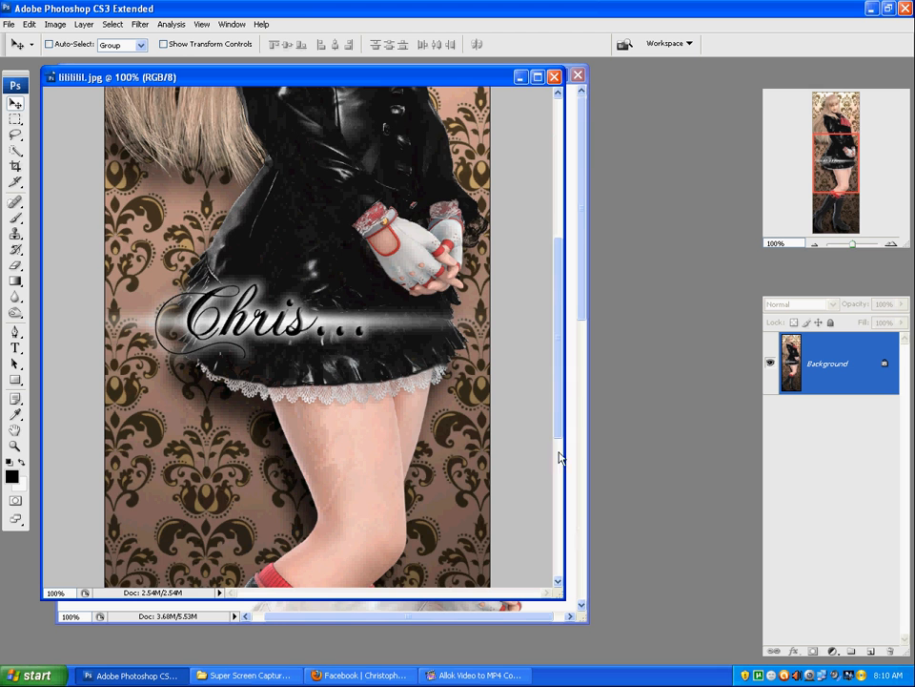
pyautogui.moveTo(556, 400); pyautogui.dragTo(551, 293)
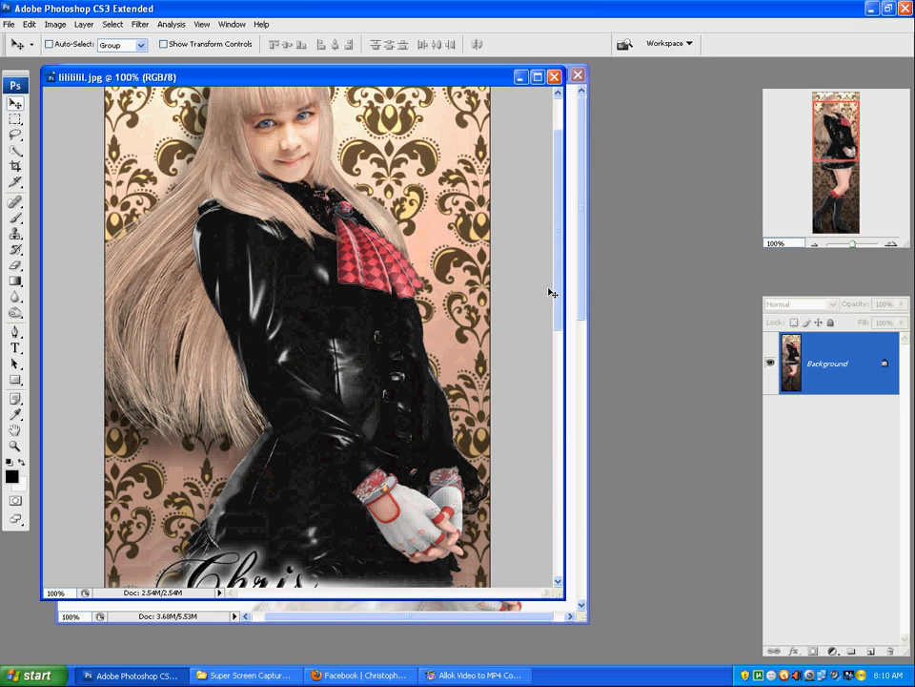
pyautogui.click(554, 78)
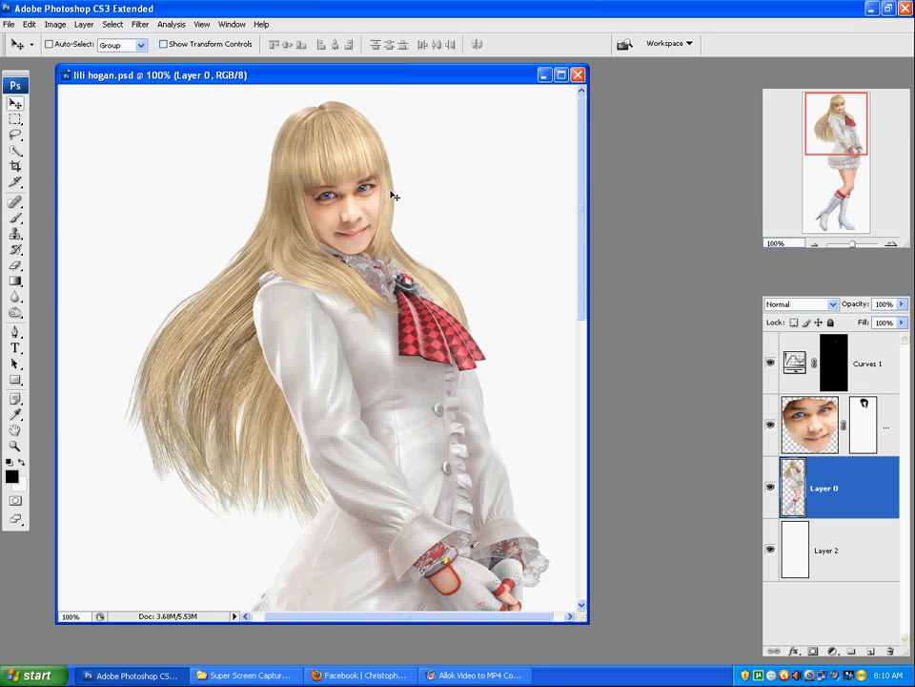
# Start the Replace Color adjustment on Layer 0 and activate its Add to Sample eyedropper
pyautogui.click(55, 26)
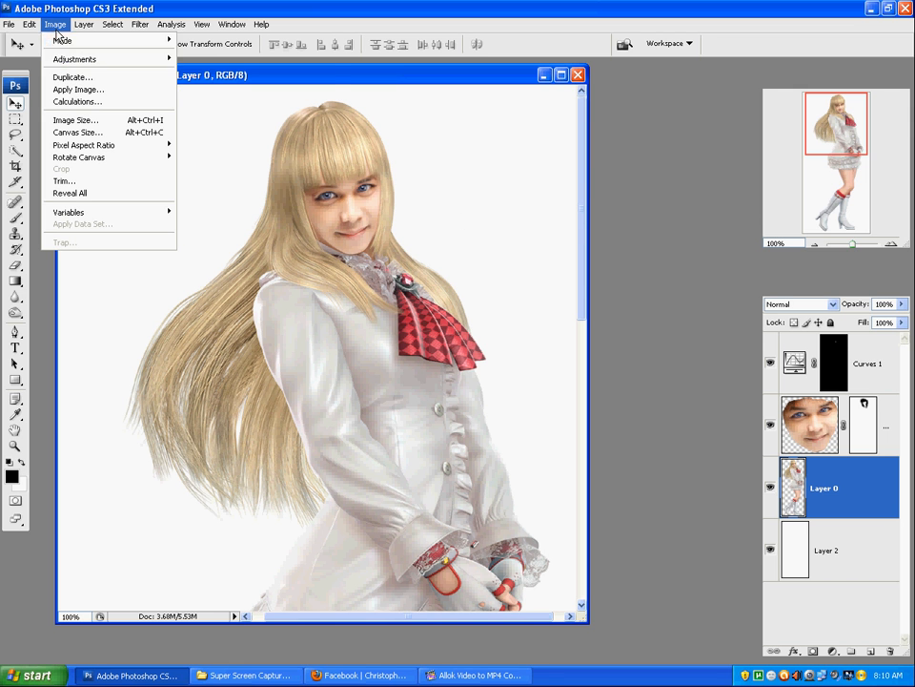
pyautogui.moveTo(71, 63)
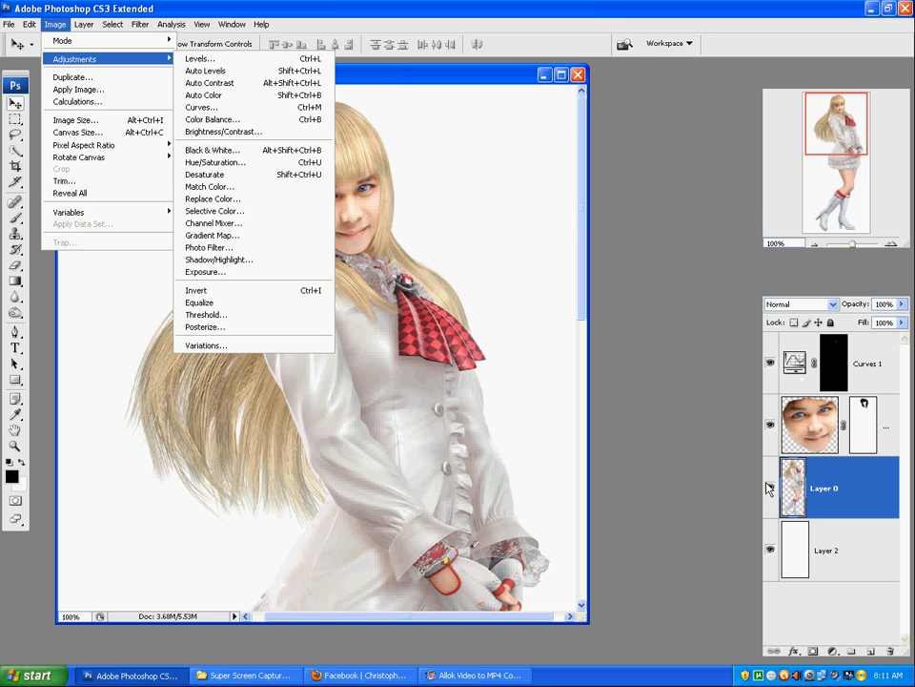
pyautogui.click(222, 204)
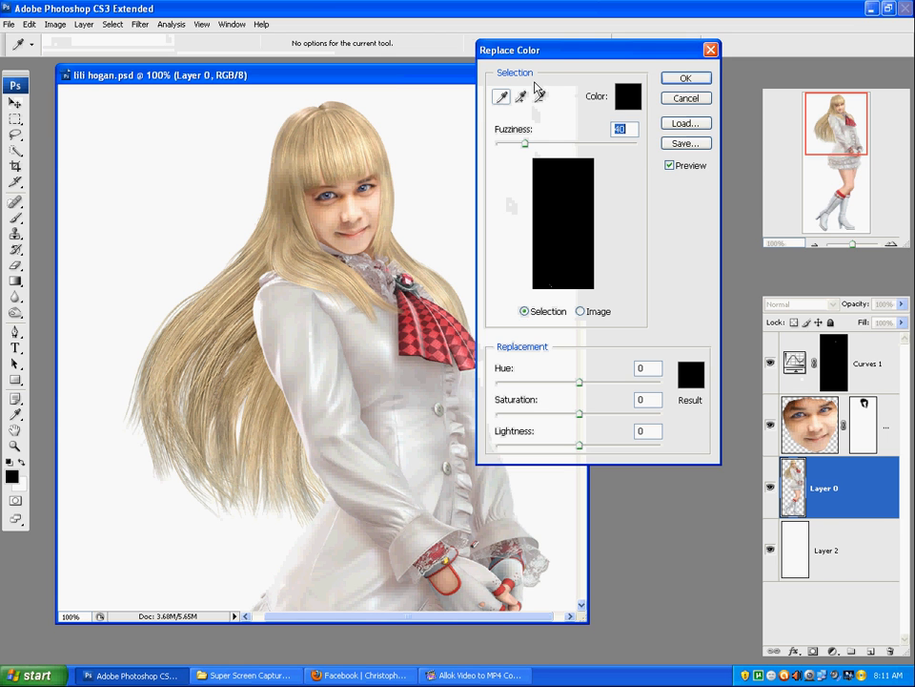
pyautogui.moveTo(559, 53); pyautogui.dragTo(560, 122)
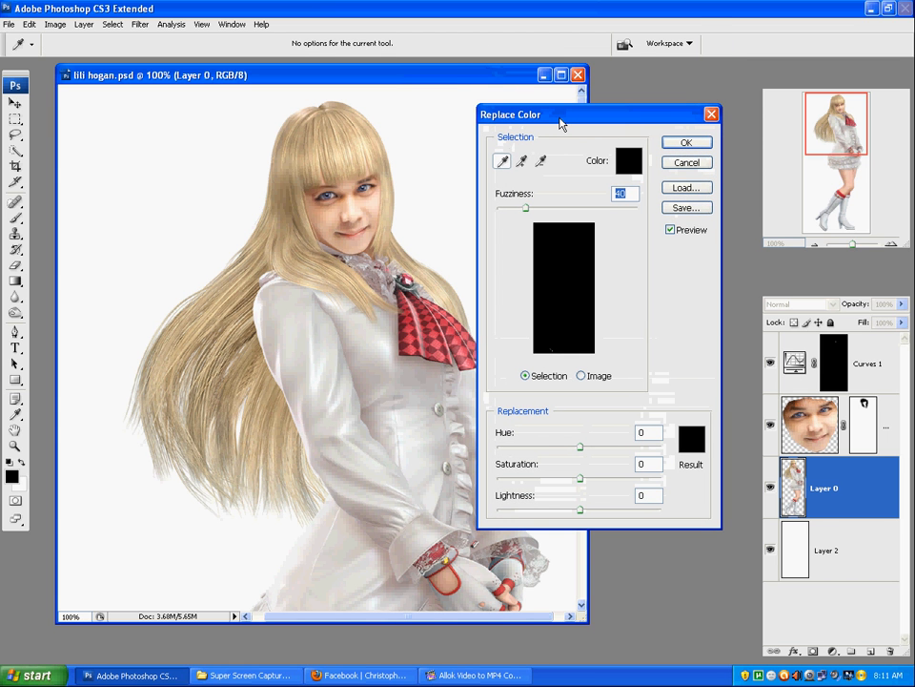
pyautogui.moveTo(561, 123)
pyautogui.mouseDown()
pyautogui.moveTo(572, 123)
pyautogui.moveTo(575, 109)
pyautogui.mouseUp()
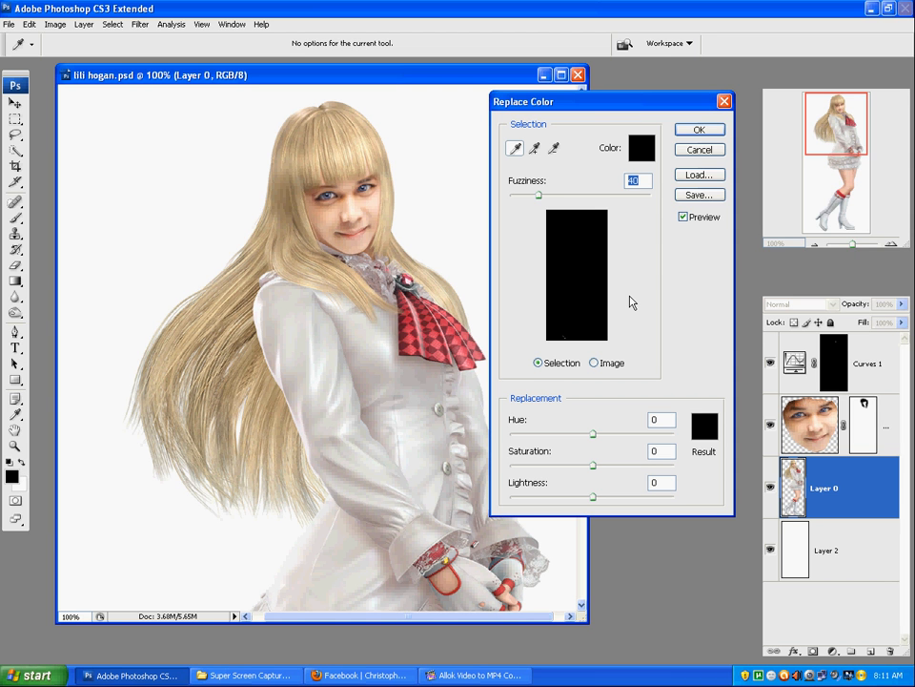
pyautogui.click(434, 182)
pyautogui.click(534, 150)
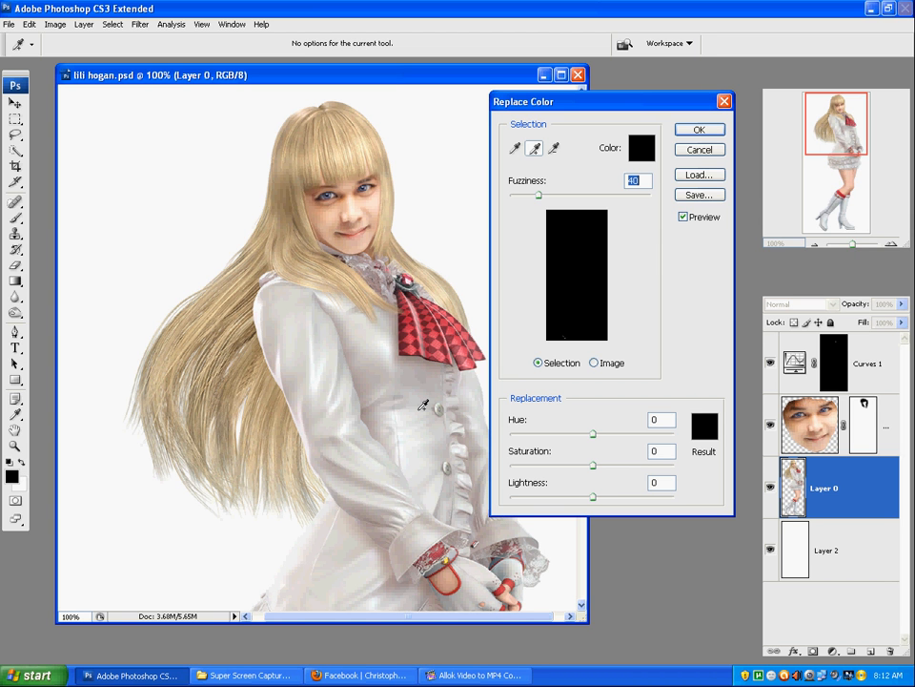
# Compare the Replace Color selection mask with the image preview for the whole figure
pyautogui.hotkey('ctrl', '-')
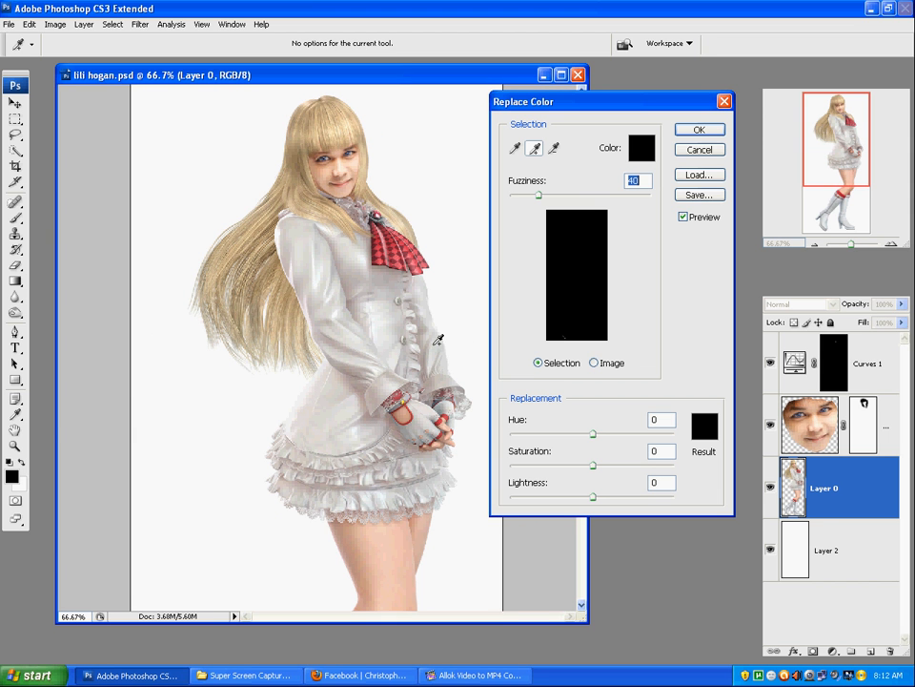
pyautogui.press('ctrl')
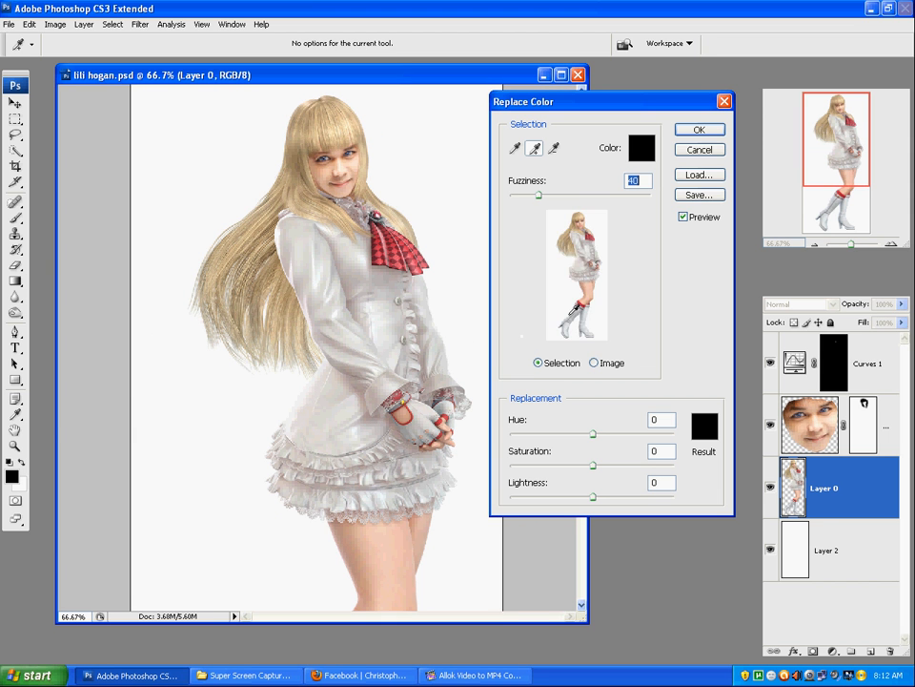
pyautogui.press('ctrl')
pyautogui.press('ctrl')
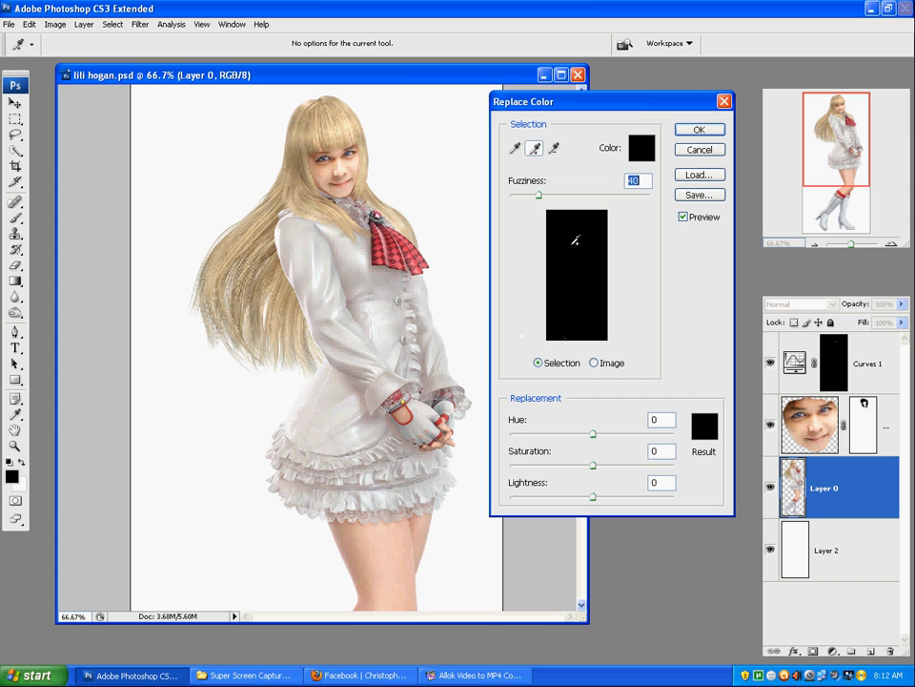
pyautogui.press('ctrl')
pyautogui.press('ctrl')
pyautogui.press('ctrl')
pyautogui.press('ctrl')
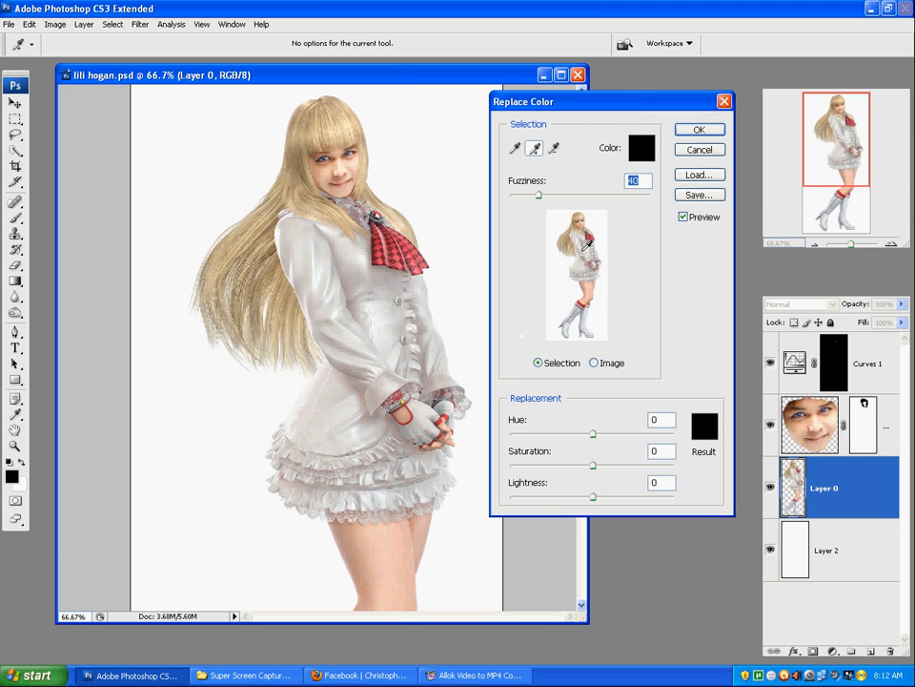
pyautogui.press('ctrl')
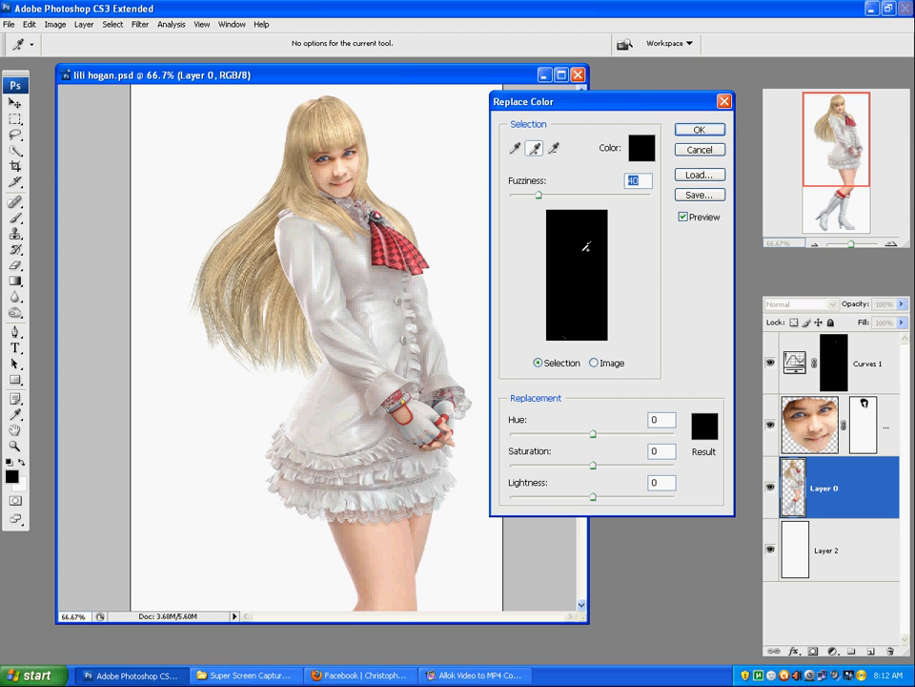
# Sample the white dress, set the replacement Lightness to -100, and add further dress tones to the sample
pyautogui.click(363, 275)
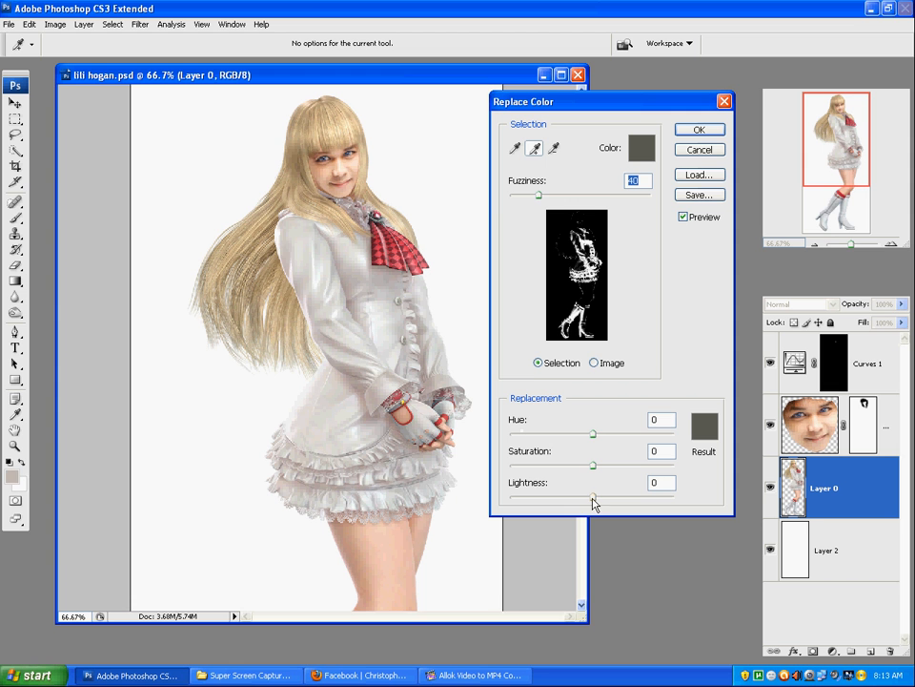
pyautogui.moveTo(593, 504); pyautogui.dragTo(494, 506)
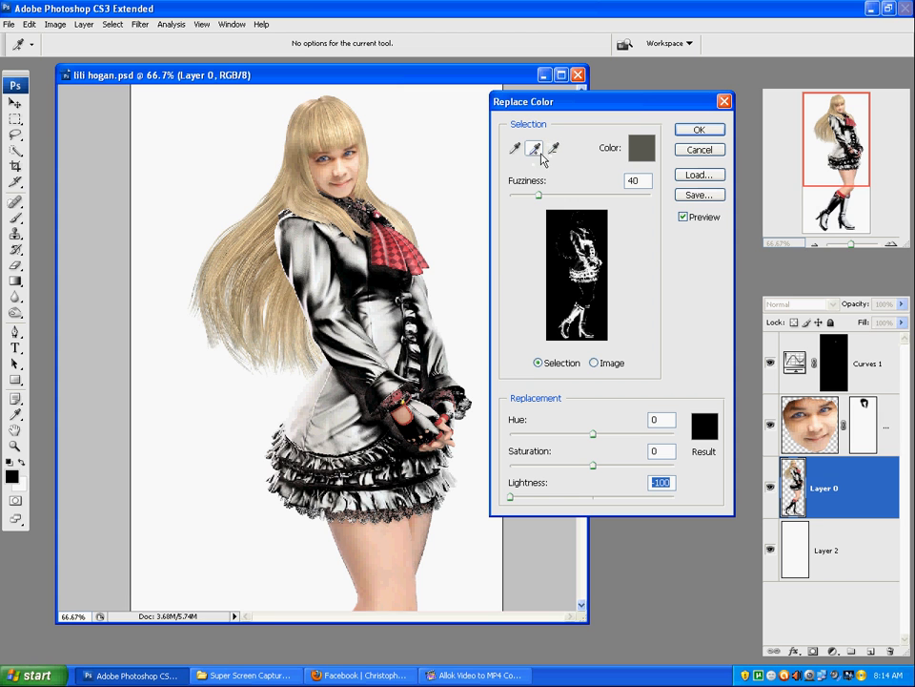
pyautogui.click(539, 151)
pyautogui.click(380, 318)
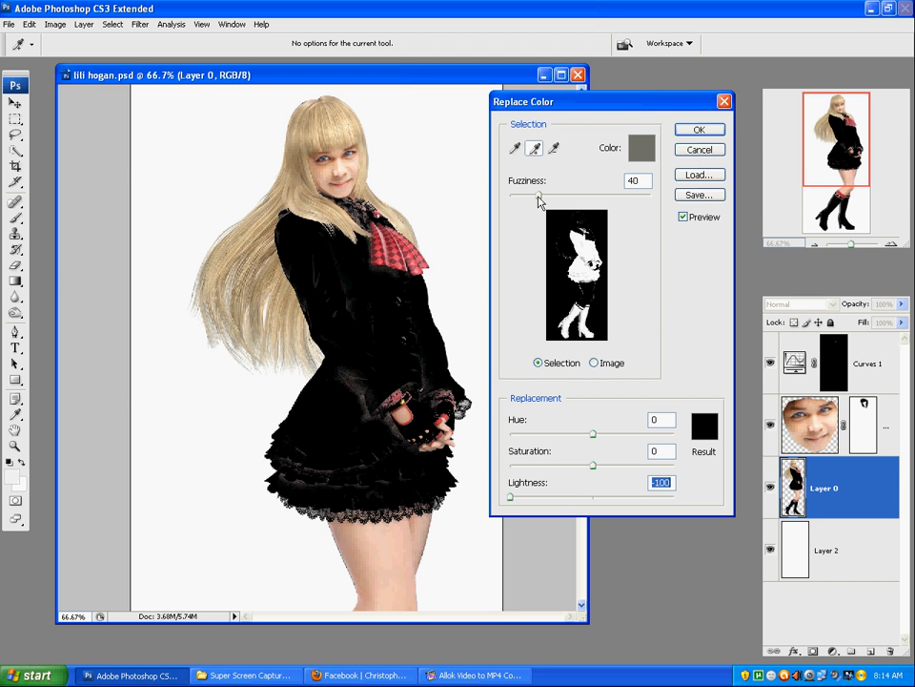
# Reduce the color replacement's Fuzziness to 18 and add the remaining light tones around the waist and skirt
pyautogui.moveTo(538, 197)
pyautogui.mouseDown()
pyautogui.moveTo(588, 196)
pyautogui.moveTo(516, 198)
pyautogui.moveTo(531, 200)
pyautogui.mouseUp()
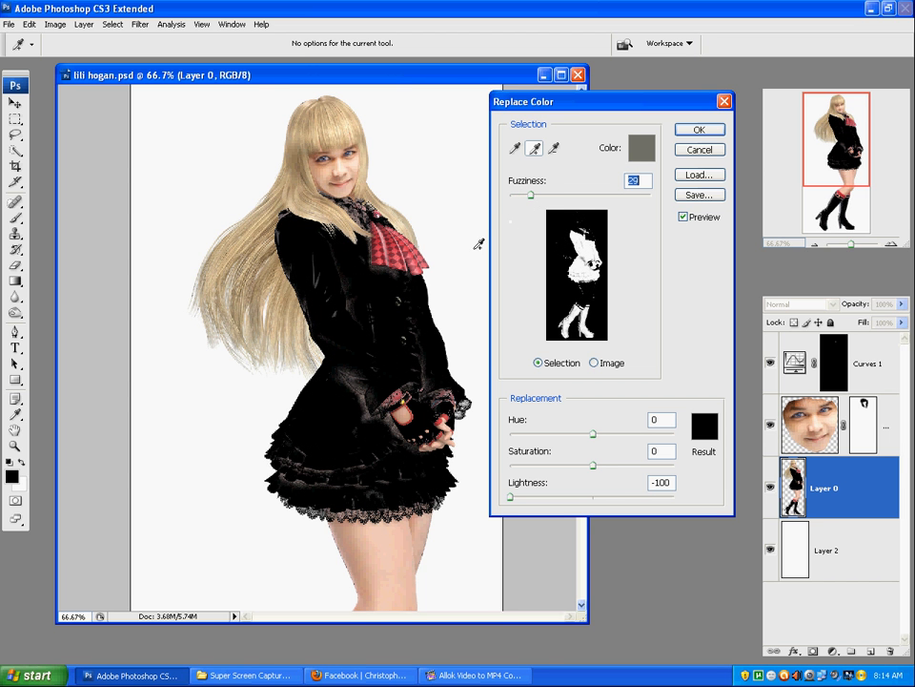
pyautogui.click(375, 385)
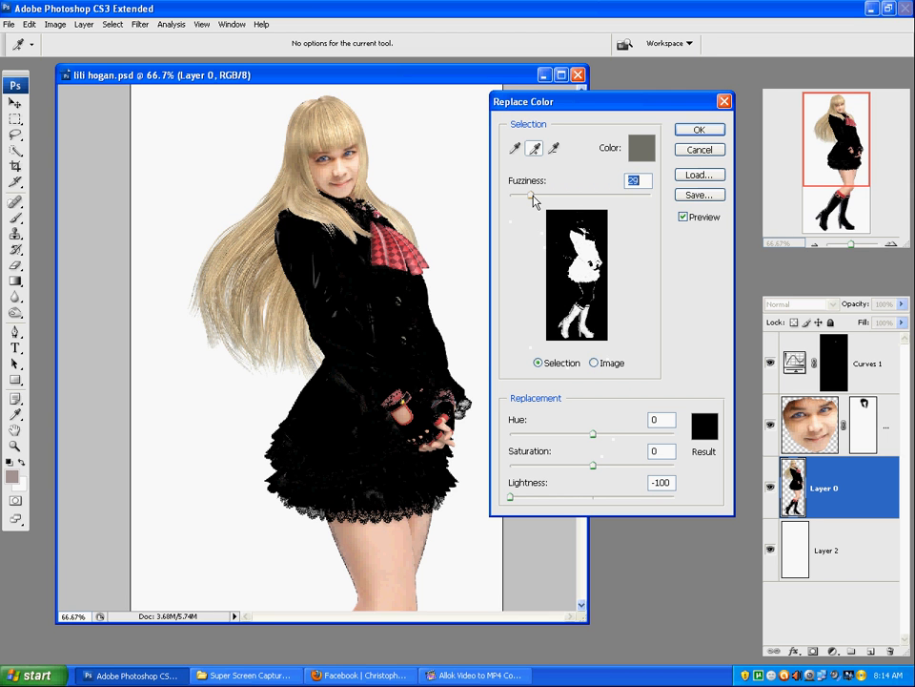
pyautogui.moveTo(534, 198); pyautogui.dragTo(522, 198)
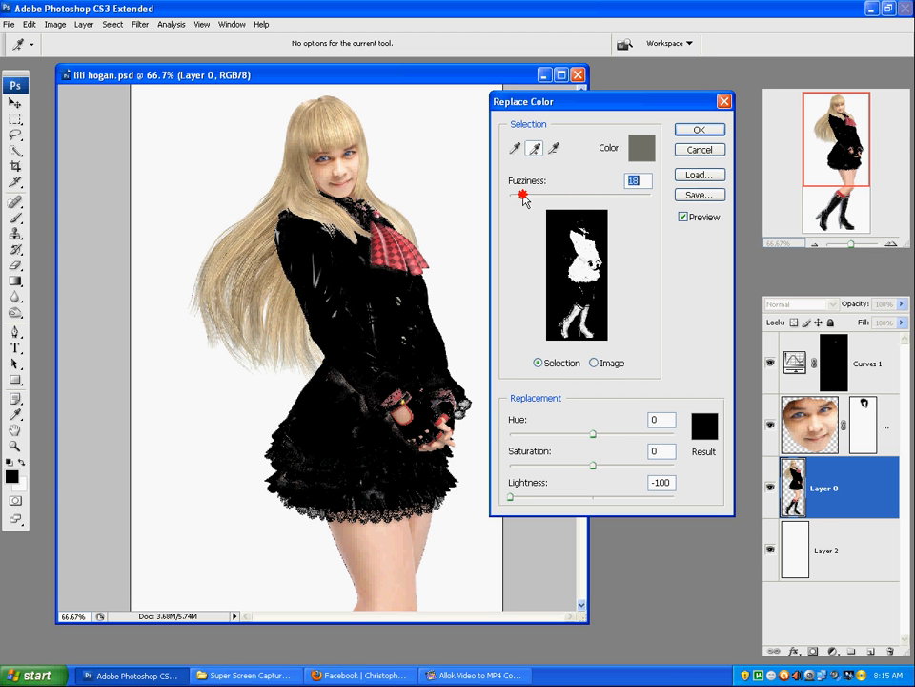
pyautogui.moveTo(523, 201); pyautogui.dragTo(523, 197)
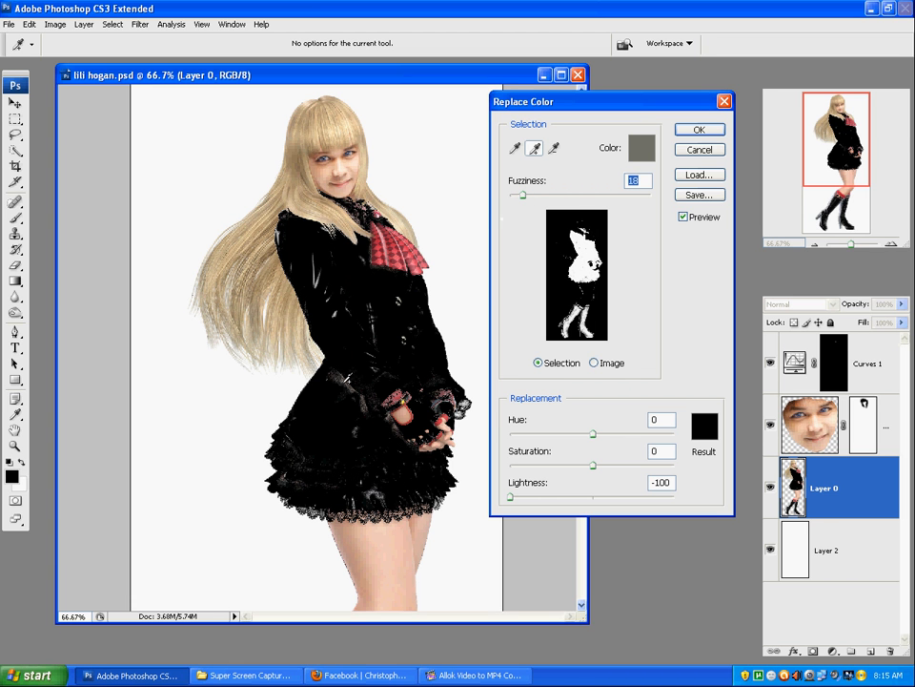
pyautogui.click(345, 383)
pyautogui.moveTo(522, 196); pyautogui.dragTo(523, 199)
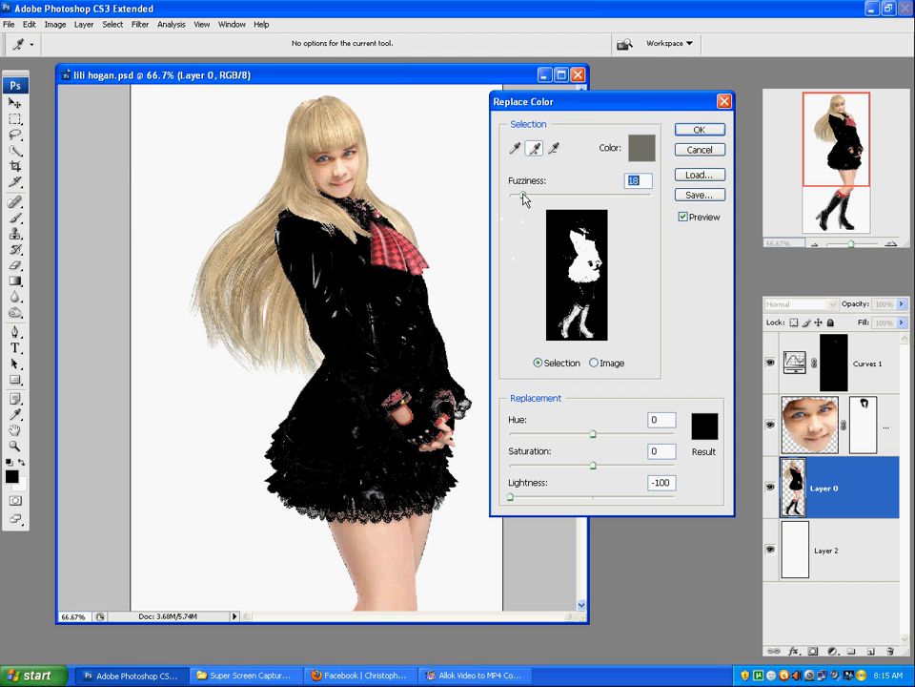
# Add the boots' light tones to the sampled colors so that the boots are also replaced with black
pyautogui.hotkey('ctrl', '+')
pyautogui.hotkey('ctrl', '+')
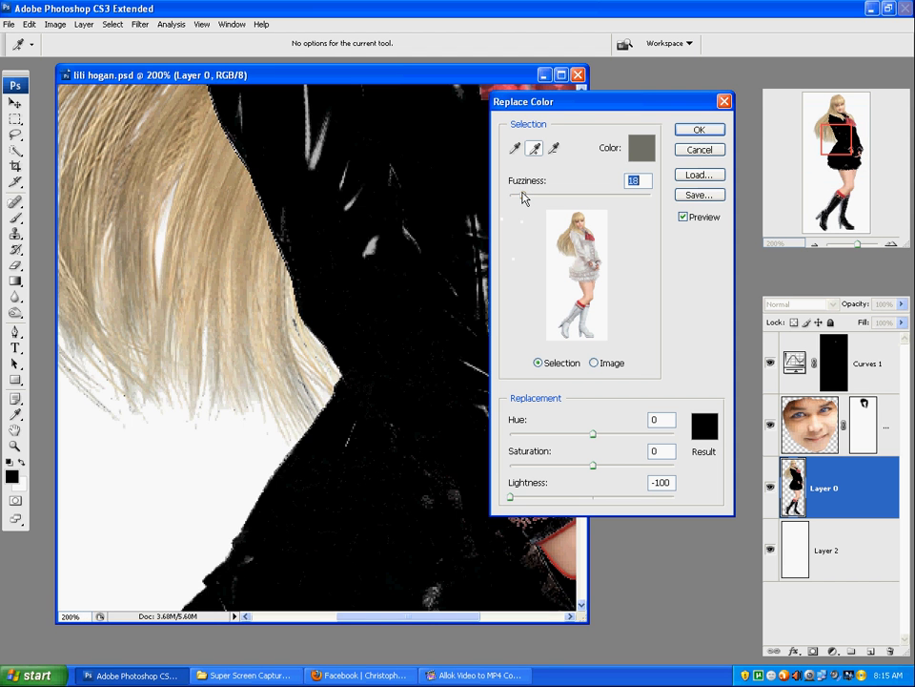
pyautogui.hotkey('ctrl', '-')
pyautogui.hotkey('ctrl', '-')
pyautogui.hotkey('ctrl', '-')
pyautogui.hotkey('ctrl', '-')
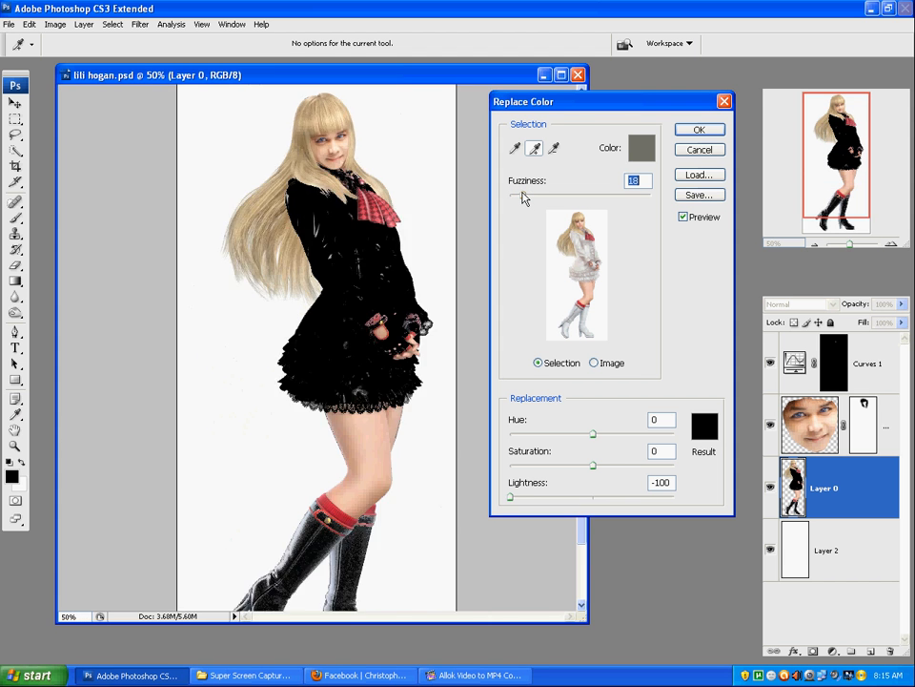
pyautogui.hotkey('ctrl', '+')
pyautogui.hotkey('ctrl', '+')
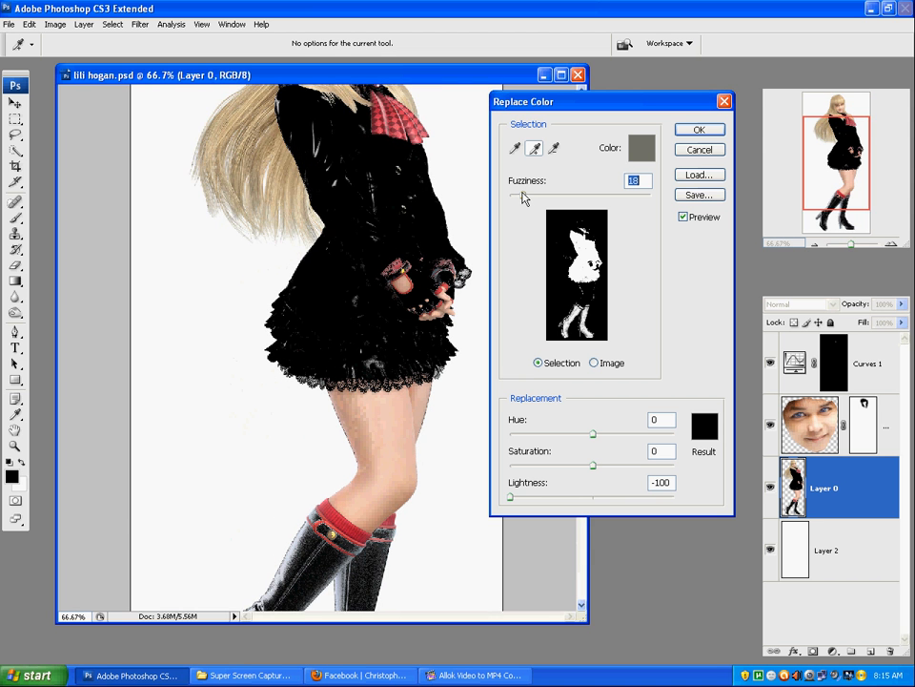
pyautogui.scroll(-3, 410, 447)
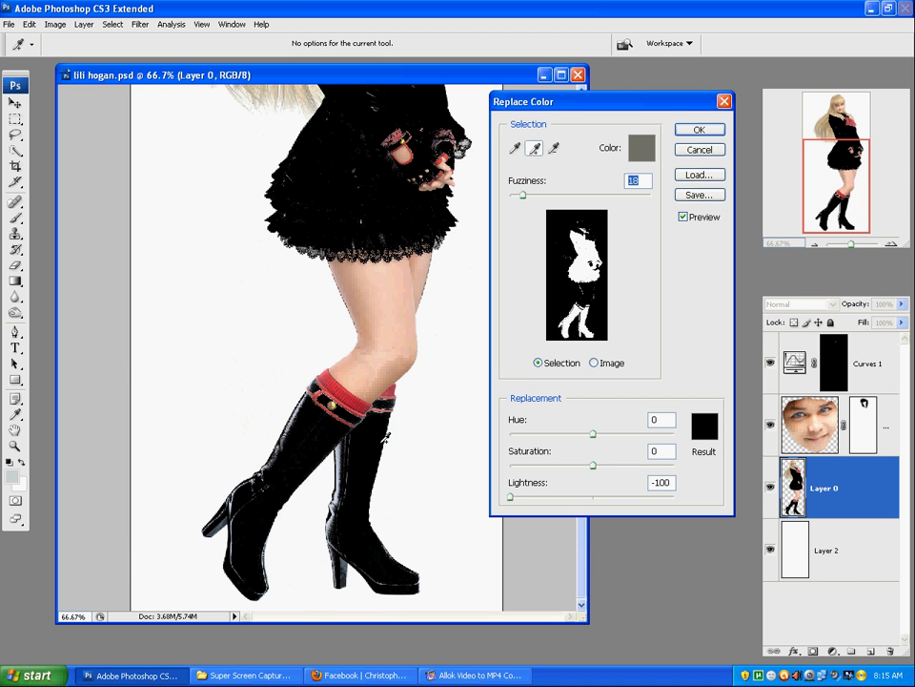
# Add the lace cuff's remaining light tone to the sampled colors, and check the whole figure
pyautogui.scroll(3, 324, 179)
pyautogui.moveTo(420, 430); pyautogui.dragTo(410, 459)
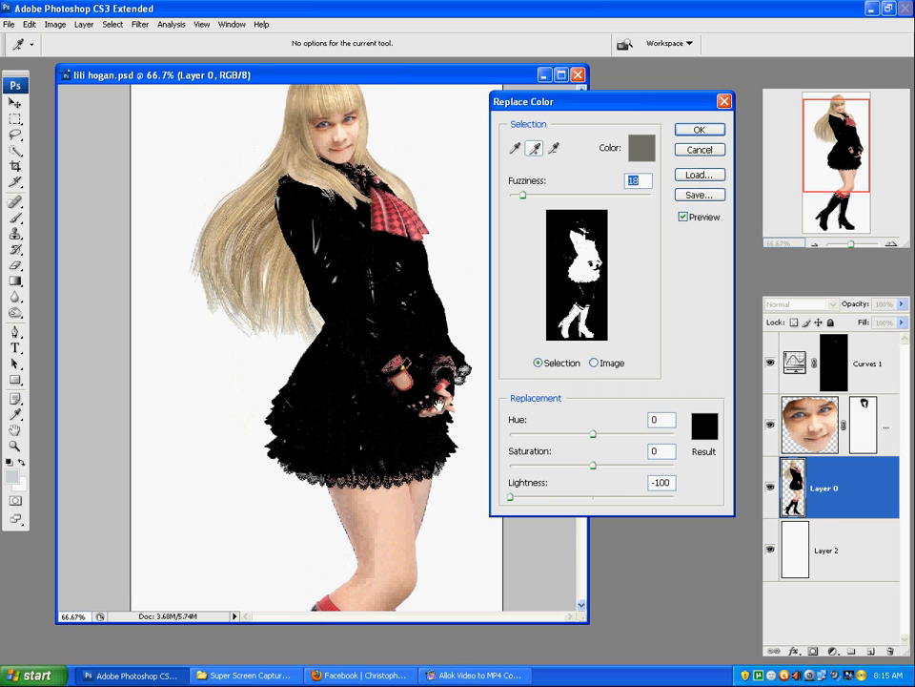
pyautogui.click(459, 374)
pyautogui.hotkey('ctrl', '-')
pyautogui.hotkey('ctrl', '-')
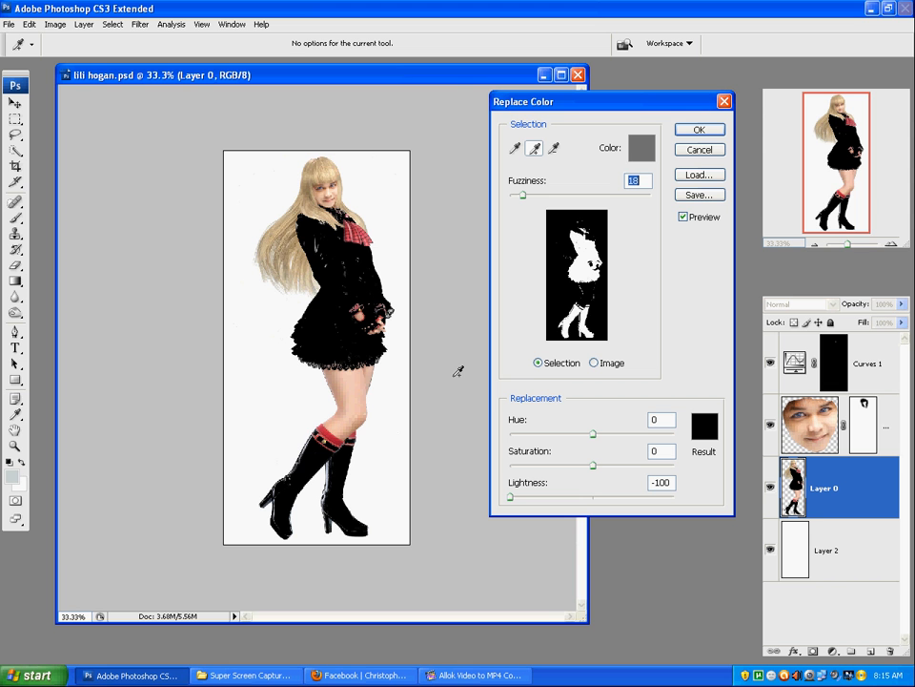
# Compare the recolored figure with the original in the dialog's preview and apply the color replacement
pyautogui.press('ctrl')
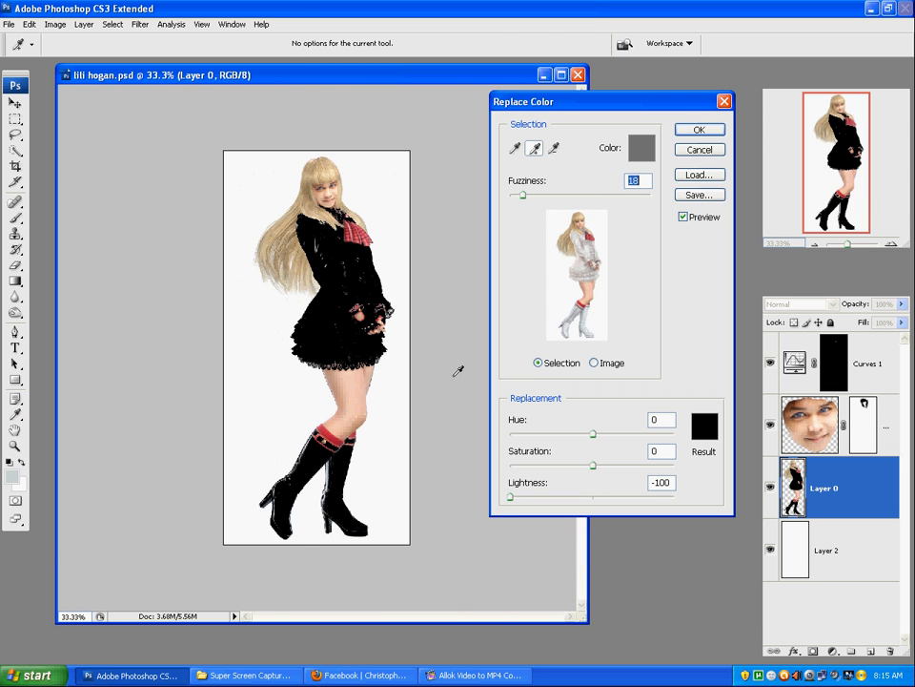
pyautogui.hotkey('ctrl', '+')
pyautogui.hotkey('ctrl', '+')
pyautogui.hotkey('ctrl', '-')
pyautogui.hotkey('ctrl', '-')
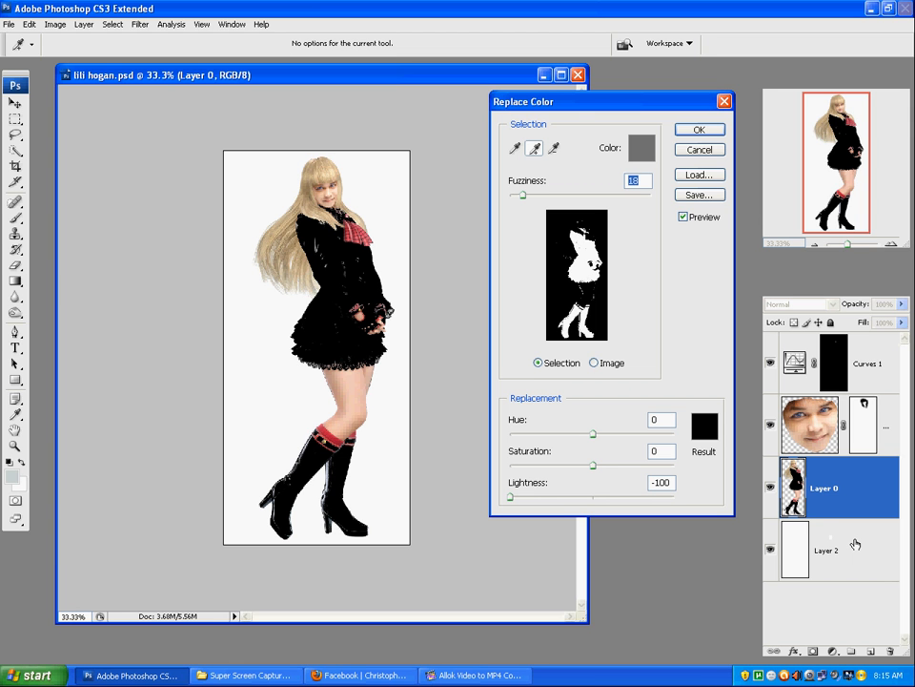
pyautogui.click(700, 130)
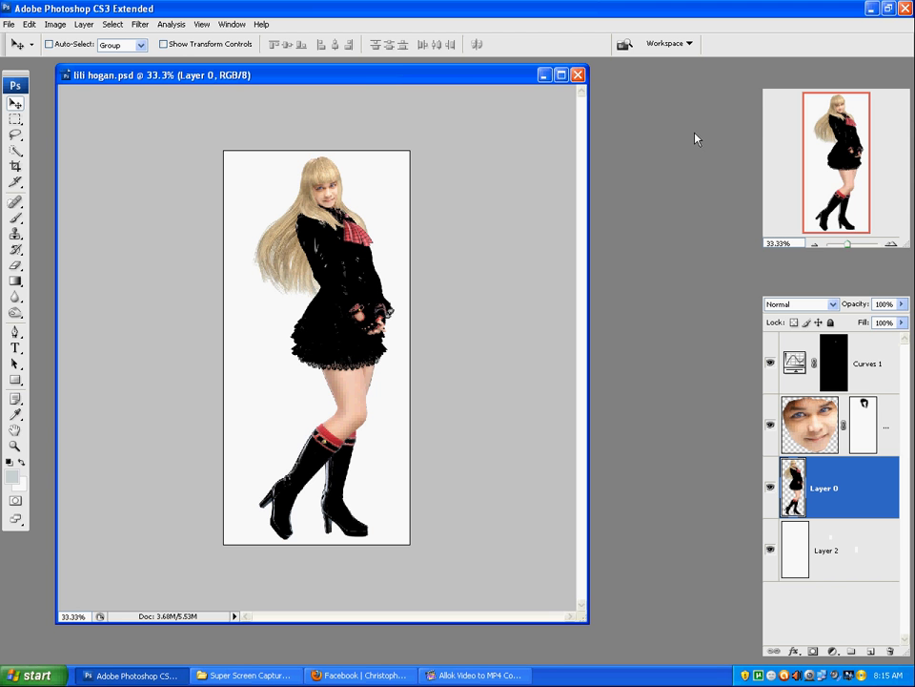
# Inspect the skirt's lace hem and the leg edges up close, and activate the History Brush Tool
pyautogui.hotkey('ctrl', '+')
pyautogui.hotkey('ctrl', '+')
pyautogui.hotkey('ctrl', '+')
pyautogui.hotkey('ctrl', '+')
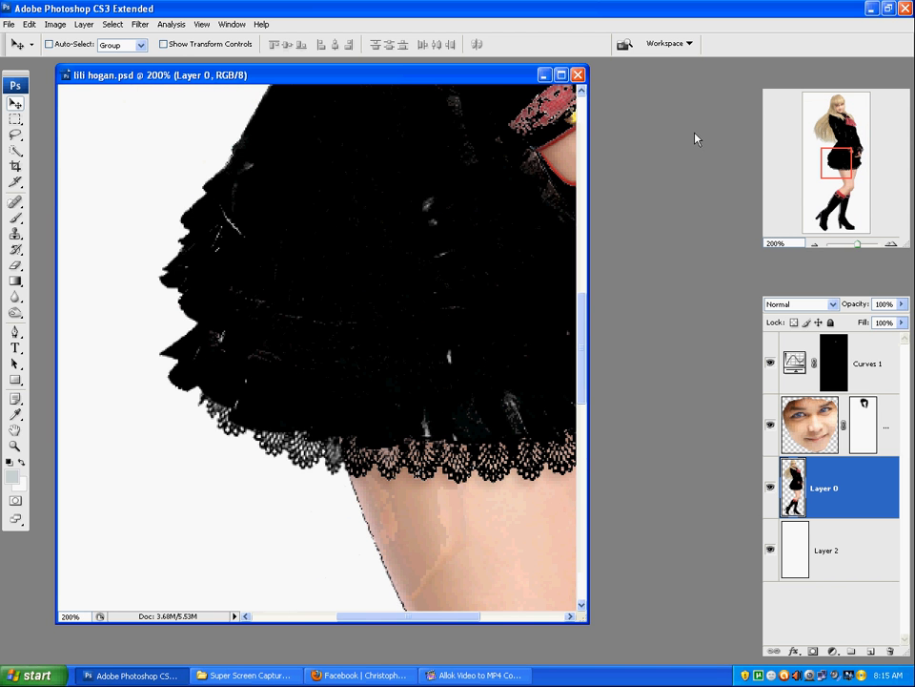
pyautogui.moveTo(584, 325); pyautogui.dragTo(299, 383)
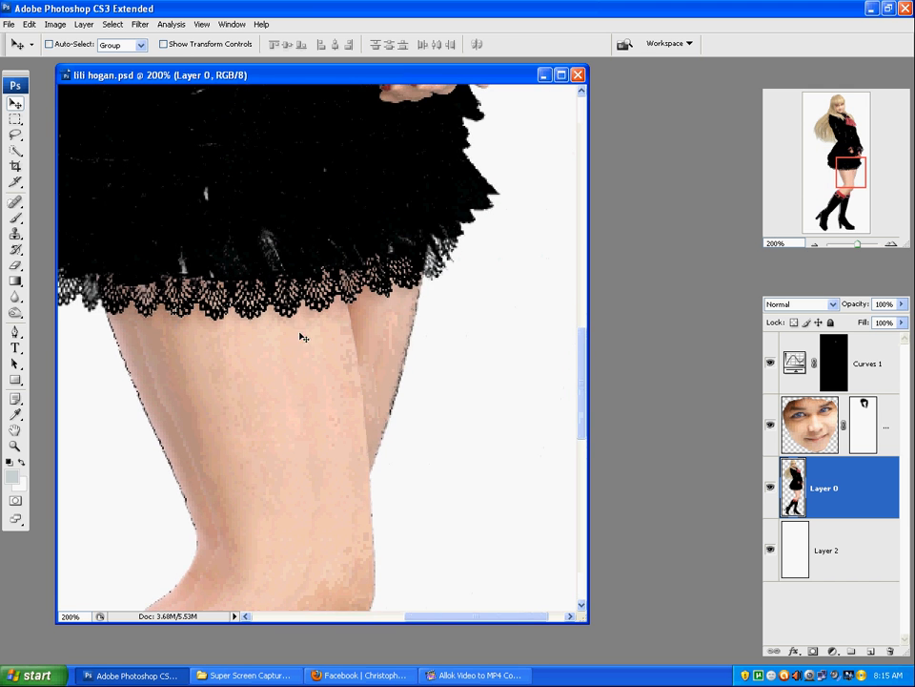
pyautogui.moveTo(339, 287); pyautogui.dragTo(379, 205)
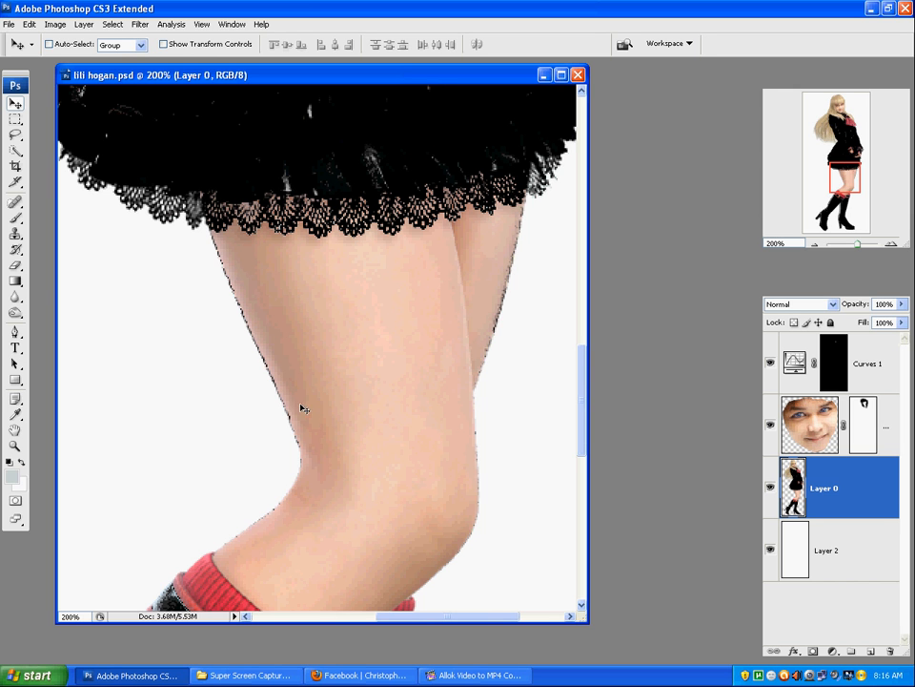
pyautogui.click(18, 251)
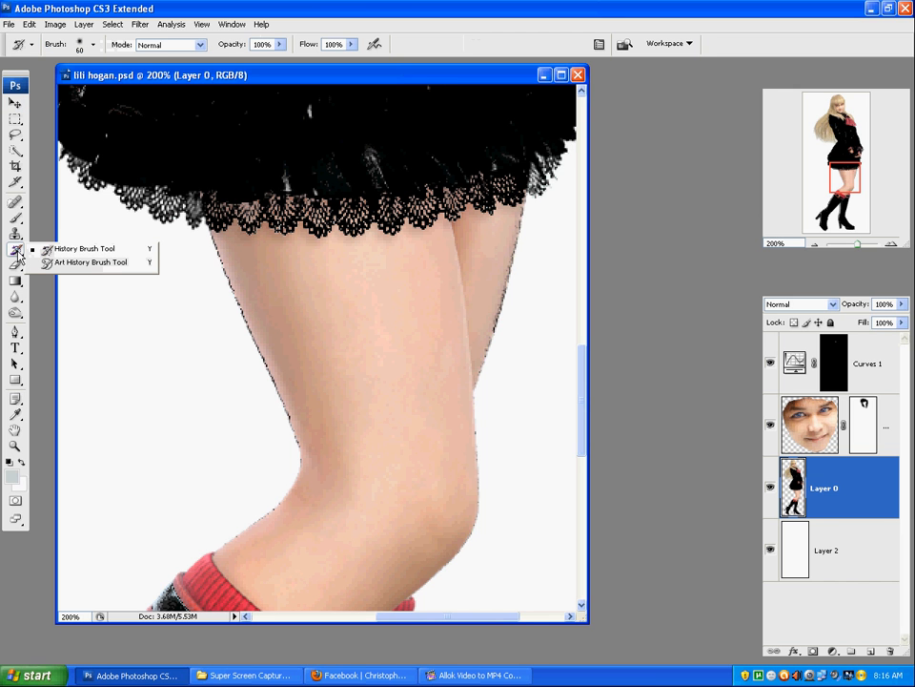
pyautogui.click(77, 249)
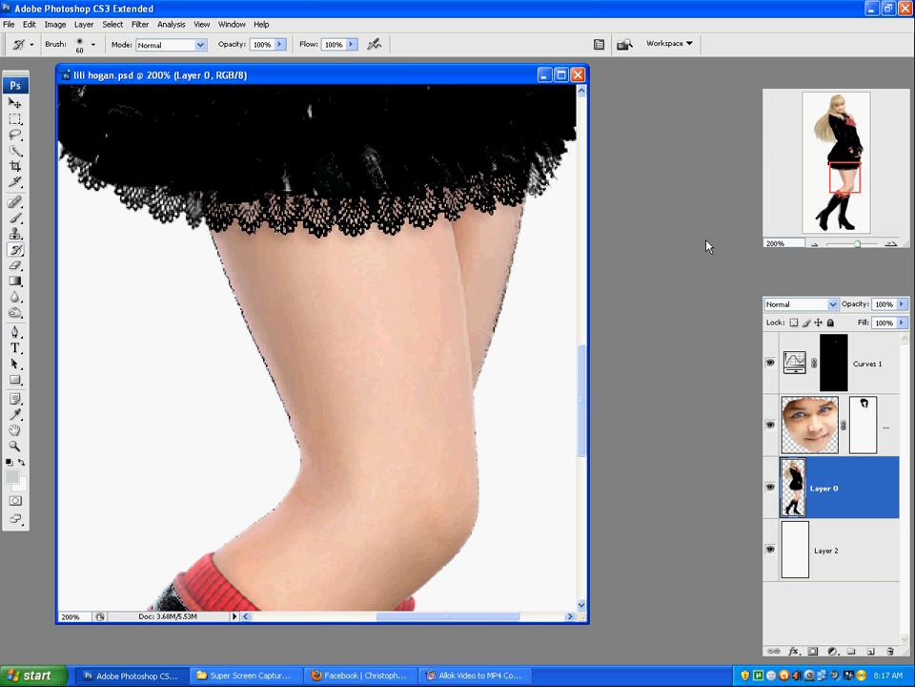
# Show the document's history, view the two Fill Layer states and the original snapshot, and return to the Replace Color state
pyautogui.click(748, 89)
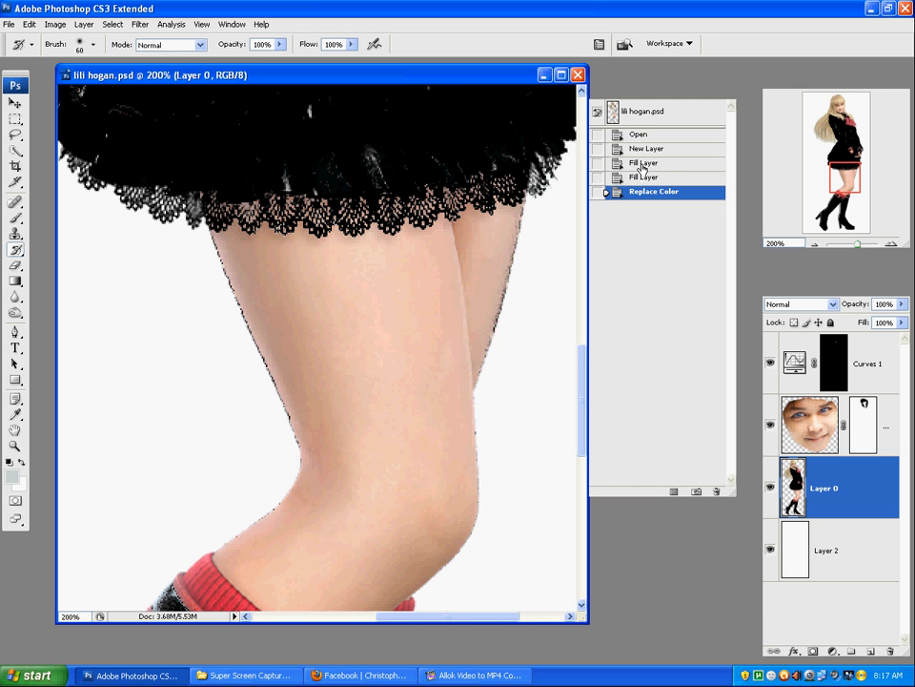
pyautogui.click(643, 165)
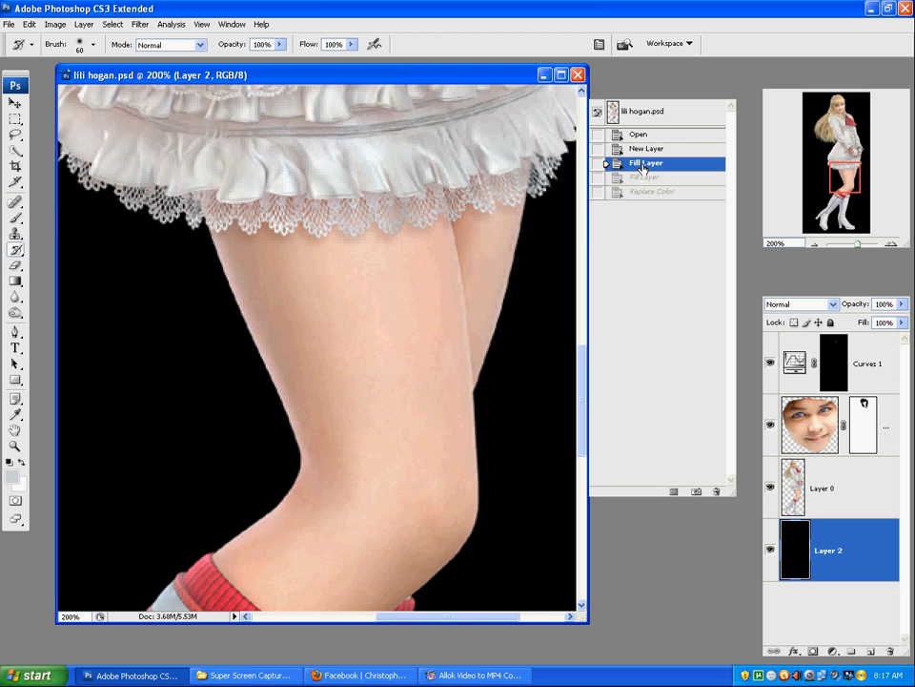
pyautogui.click(643, 179)
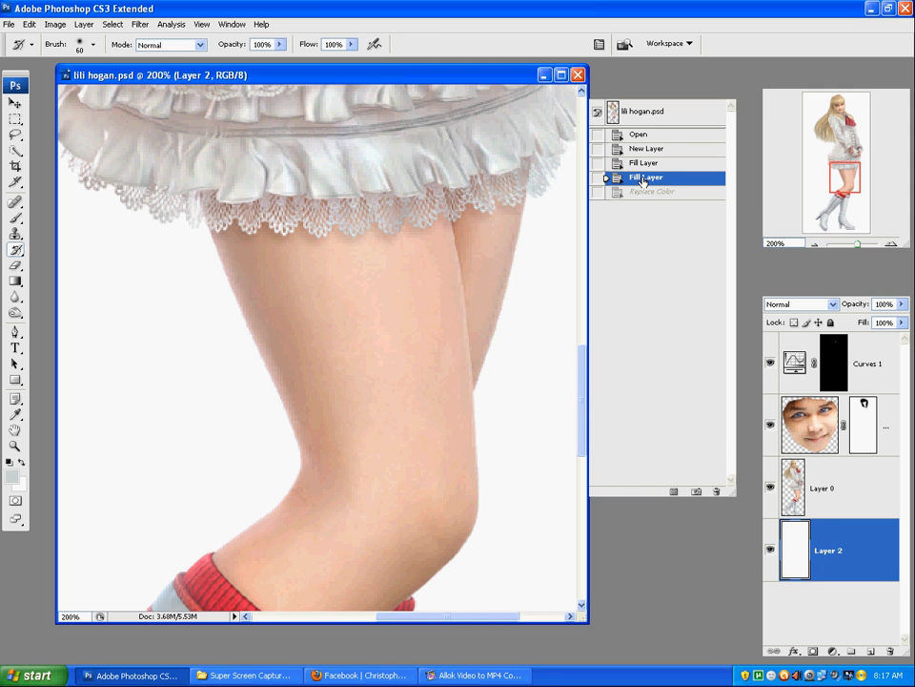
pyautogui.click(652, 194)
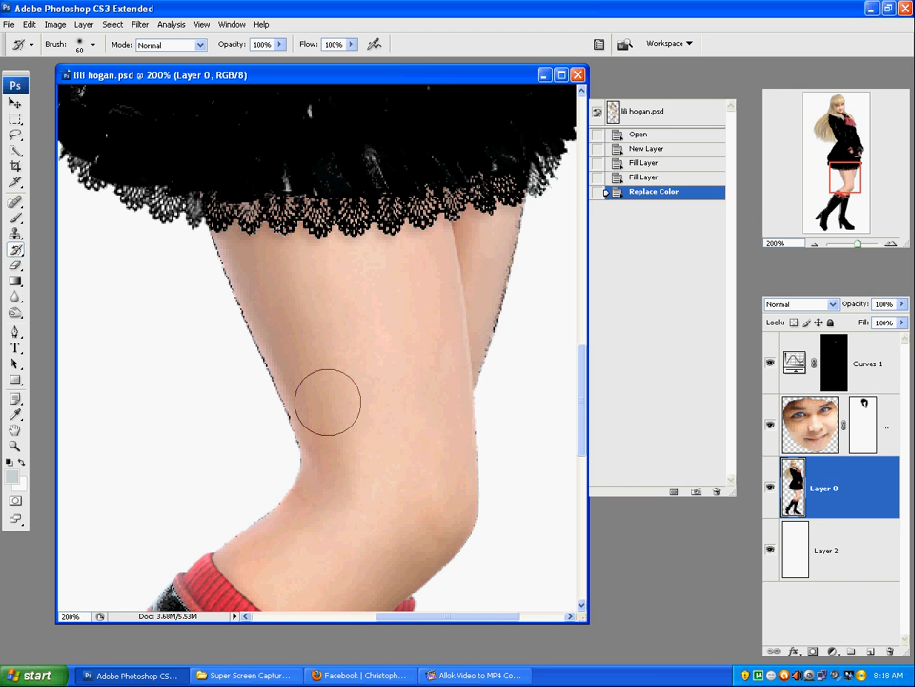
pyautogui.click(652, 115)
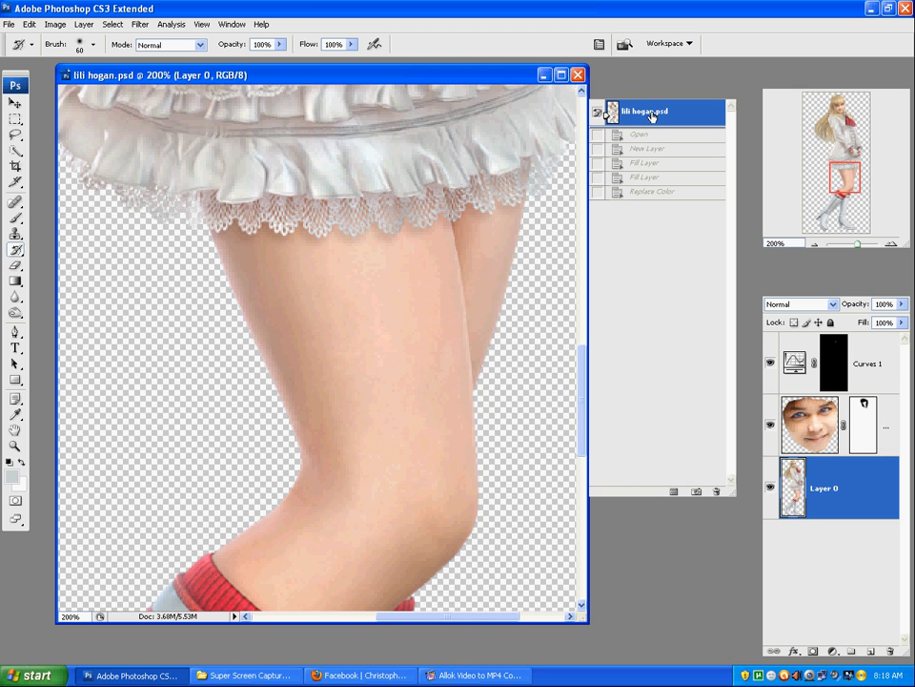
pyautogui.click(646, 194)
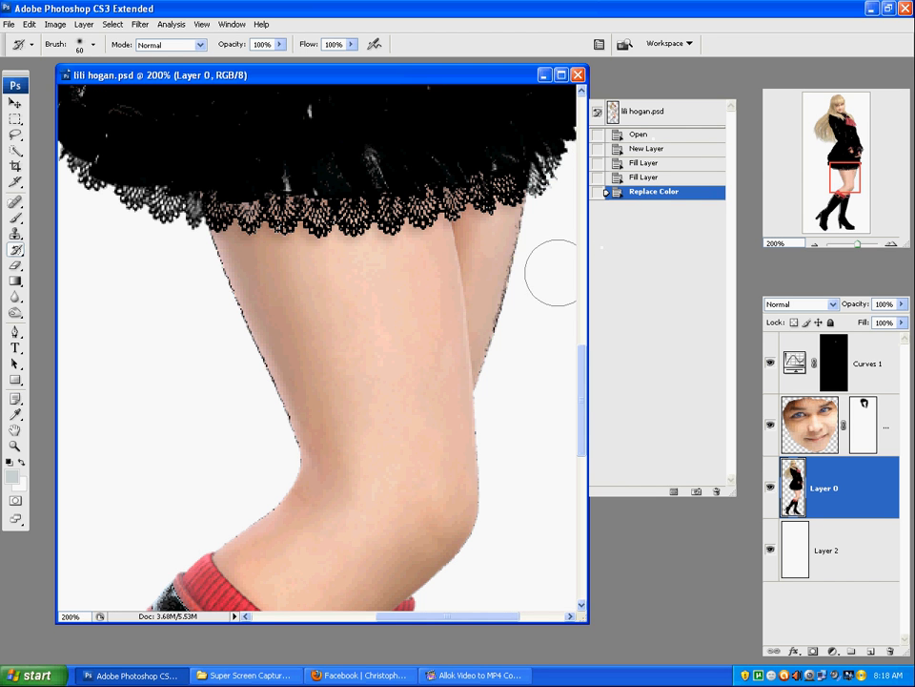
# Paint the original colors back over the legs and their dark edges with the 60 px History Brush
pyautogui.moveTo(306, 476)
pyautogui.mouseDown()
pyautogui.moveTo(233, 301)
pyautogui.moveTo(204, 268)
pyautogui.moveTo(304, 397)
pyautogui.moveTo(311, 457)
pyautogui.moveTo(290, 412)
pyautogui.moveTo(263, 507)
pyautogui.moveTo(244, 546)
pyautogui.moveTo(232, 548)
pyautogui.moveTo(243, 559)
pyautogui.moveTo(306, 572)
pyautogui.moveTo(441, 492)
pyautogui.moveTo(532, 289)
pyautogui.moveTo(535, 239)
pyautogui.moveTo(459, 445)
pyautogui.moveTo(406, 486)
pyautogui.moveTo(349, 428)
pyautogui.moveTo(347, 349)
pyautogui.moveTo(357, 325)
pyautogui.moveTo(396, 394)
pyautogui.moveTo(431, 402)
pyautogui.mouseUp()
pyautogui.moveTo(381, 429)
pyautogui.mouseDown()
pyautogui.moveTo(368, 328)
pyautogui.moveTo(368, 449)
pyautogui.moveTo(329, 446)
pyautogui.mouseUp()
pyautogui.moveTo(310, 368)
pyautogui.mouseDown()
pyautogui.moveTo(357, 364)
pyautogui.moveTo(380, 266)
pyautogui.mouseUp()
pyautogui.moveTo(278, 449)
pyautogui.mouseDown()
pyautogui.moveTo(265, 455)
pyautogui.moveTo(238, 425)
pyautogui.moveTo(229, 431)
pyautogui.mouseUp()
# Increase the History Brush's hardness and restore the front leg's red sock and the light band around the gold button
pyautogui.rightClick(274, 420)
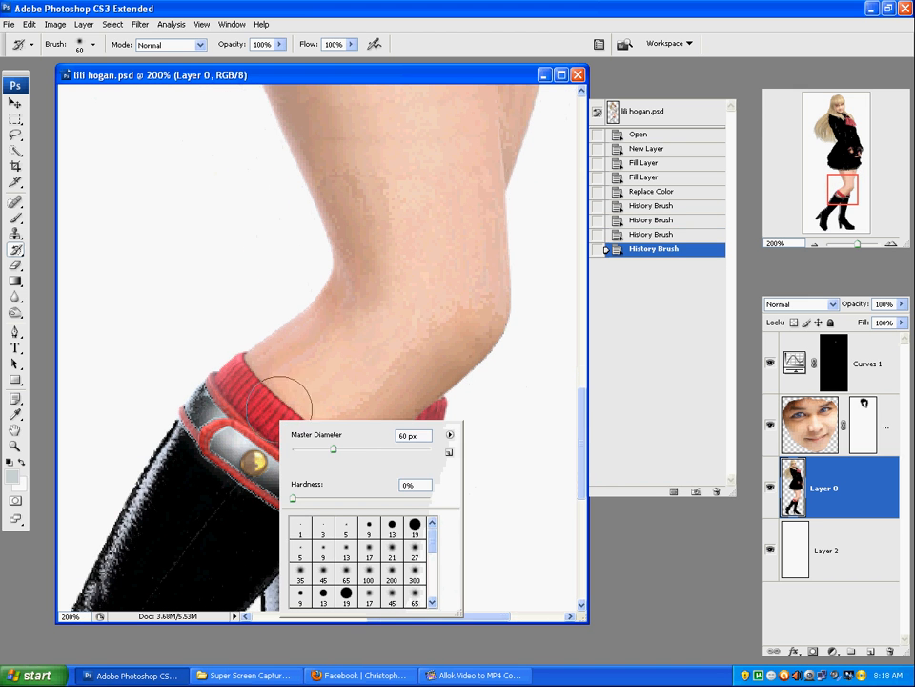
pyautogui.moveTo(297, 500); pyautogui.dragTo(356, 497)
pyautogui.press('Return')
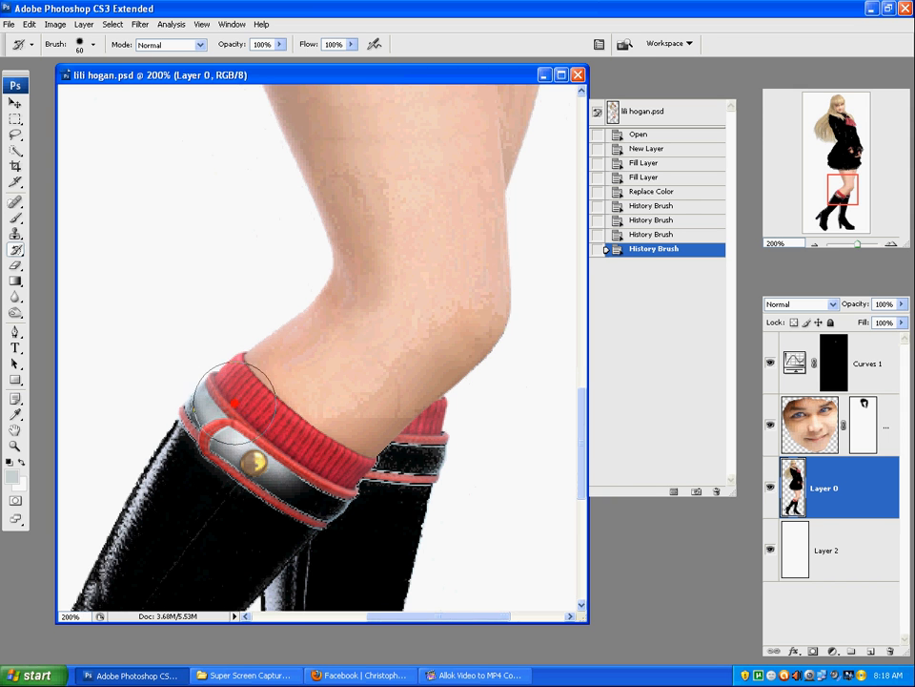
pyautogui.moveTo(249, 420); pyautogui.dragTo(305, 453)
# Reduce the History Brush to 15 px and restore the remaining original colors on both boots' top bands
pyautogui.press('[')
pyautogui.press('[')
pyautogui.press('[')
pyautogui.press('[')
pyautogui.press('[')
pyautogui.press('[')
pyautogui.press('[')
pyautogui.press('[')
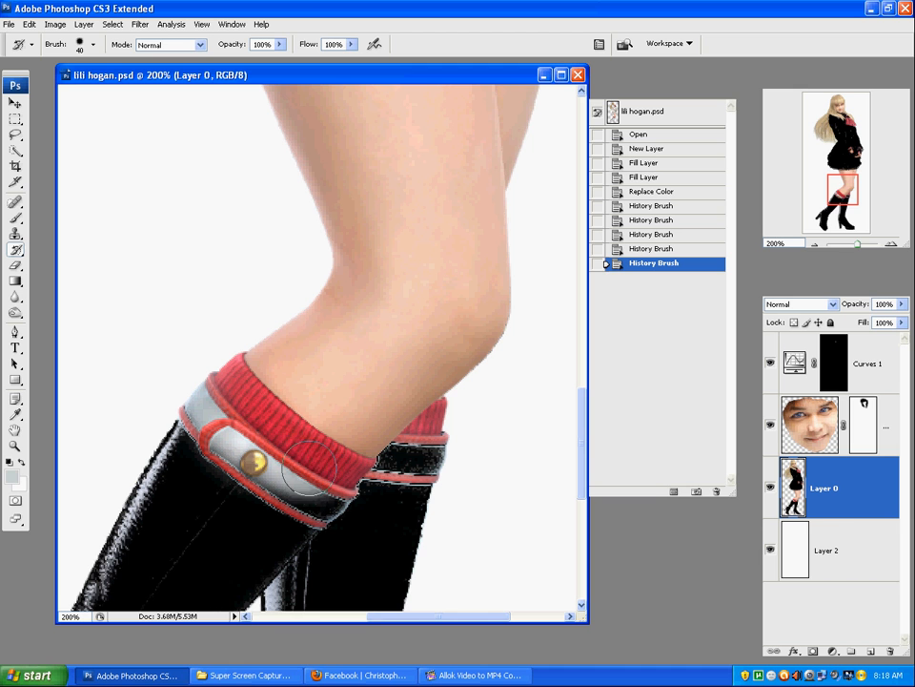
pyautogui.moveTo(335, 500)
pyautogui.mouseDown()
pyautogui.moveTo(301, 500)
pyautogui.moveTo(333, 505)
pyautogui.moveTo(288, 492)
pyautogui.moveTo(244, 462)
pyautogui.moveTo(286, 495)
pyautogui.moveTo(300, 497)
pyautogui.moveTo(226, 451)
pyautogui.moveTo(209, 404)
pyautogui.mouseUp()
pyautogui.moveTo(407, 451)
pyautogui.mouseDown()
pyautogui.moveTo(374, 453)
pyautogui.moveTo(426, 464)
pyautogui.moveTo(385, 462)
pyautogui.moveTo(439, 462)
pyautogui.moveTo(413, 464)
pyautogui.moveTo(448, 457)
pyautogui.moveTo(417, 452)
pyautogui.moveTo(452, 451)
pyautogui.moveTo(392, 450)
pyautogui.moveTo(437, 444)
pyautogui.moveTo(461, 413)
pyautogui.moveTo(434, 411)
pyautogui.moveTo(418, 474)
pyautogui.mouseUp()
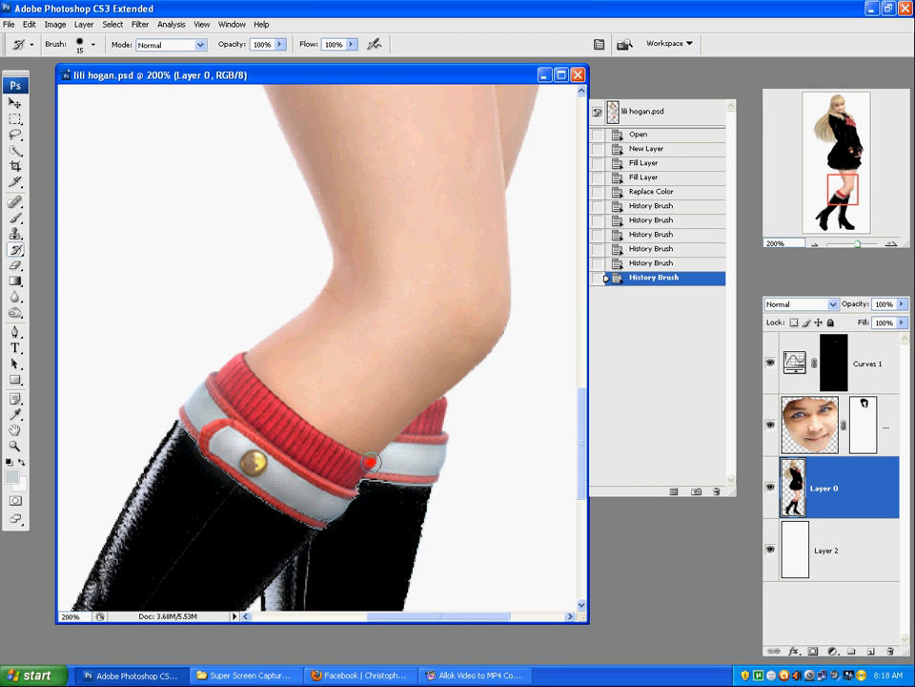
# Examine the whole figure at several magnifications, checking the restored legs and boot bands and the black dress
pyautogui.hotkey('ctrl', '-')
pyautogui.hotkey('ctrl', '-')
pyautogui.hotkey('ctrl', '-')
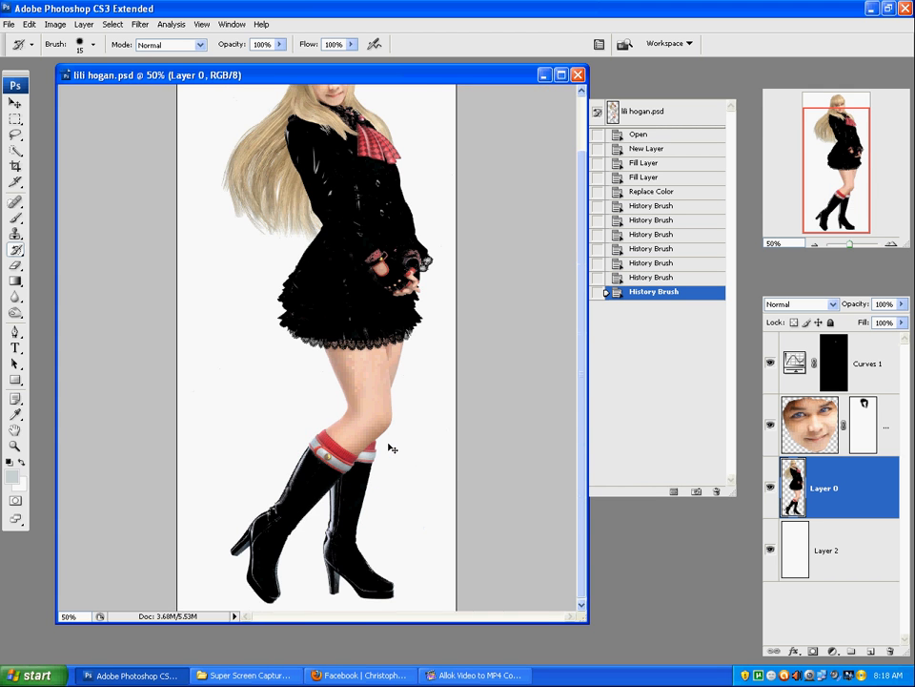
pyautogui.hotkey('ctrl', '+')
pyautogui.hotkey('ctrl', '+')
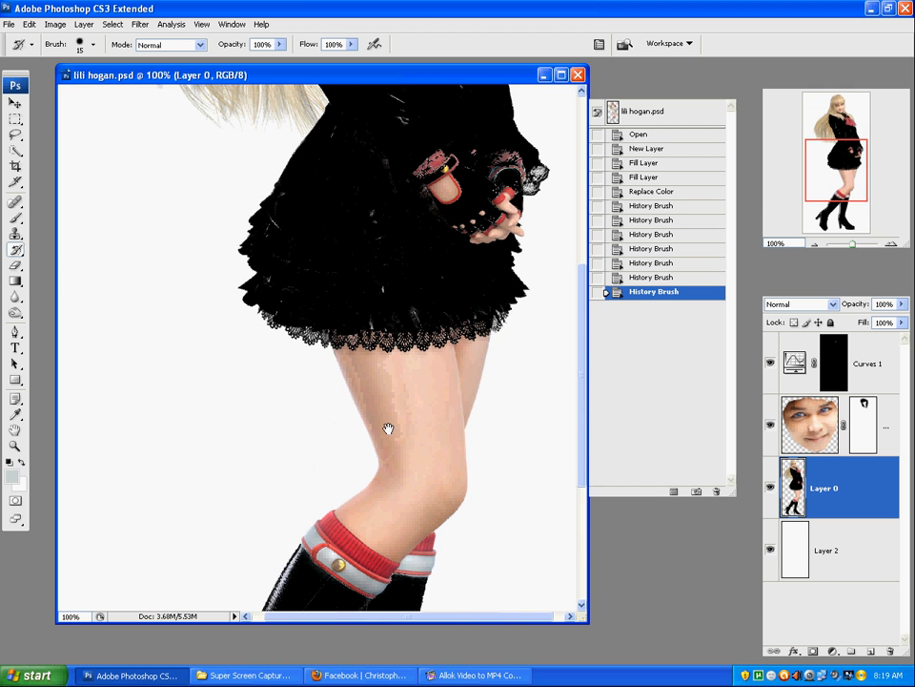
pyautogui.scroll(3, 388, 424)
pyautogui.scroll(5, 426, 259)
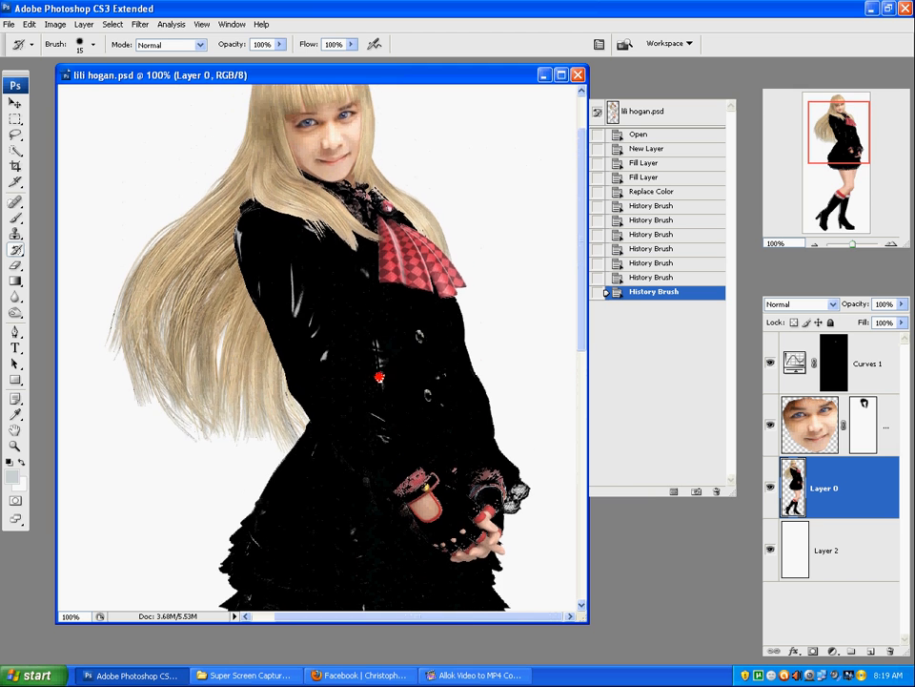
pyautogui.hotkey('ctrl', '-')
pyautogui.hotkey('ctrl', '-')
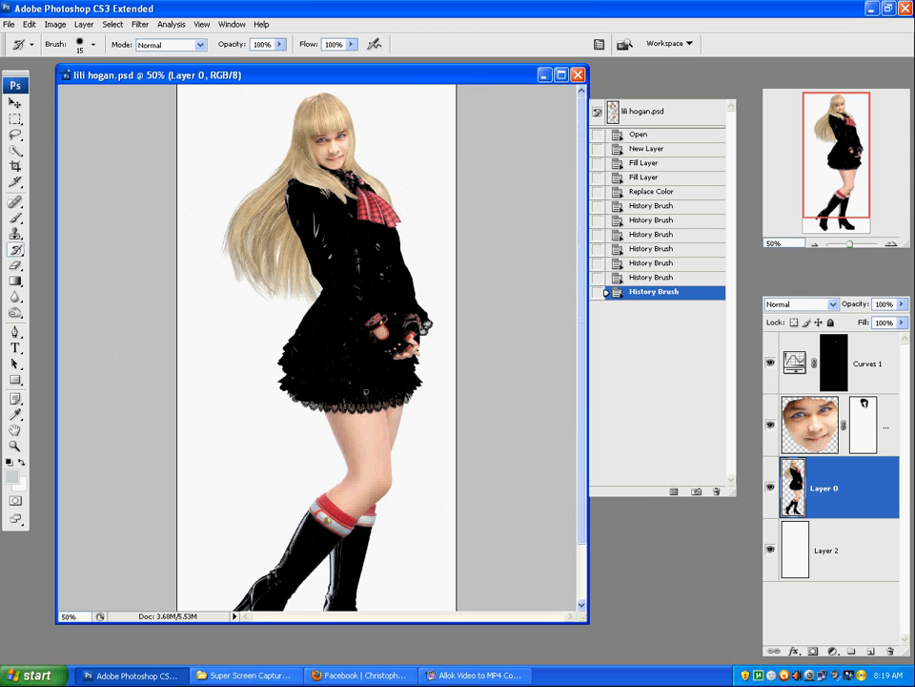
pyautogui.hotkey('ctrl', '-')
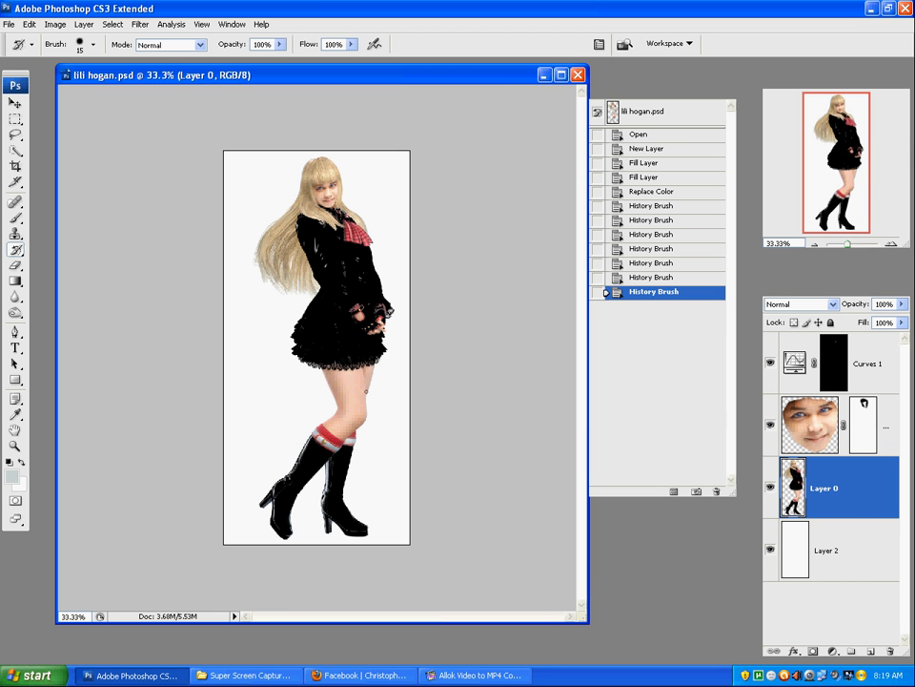
pyautogui.hotkey('ctrl', '+')
pyautogui.hotkey('ctrl', '+')
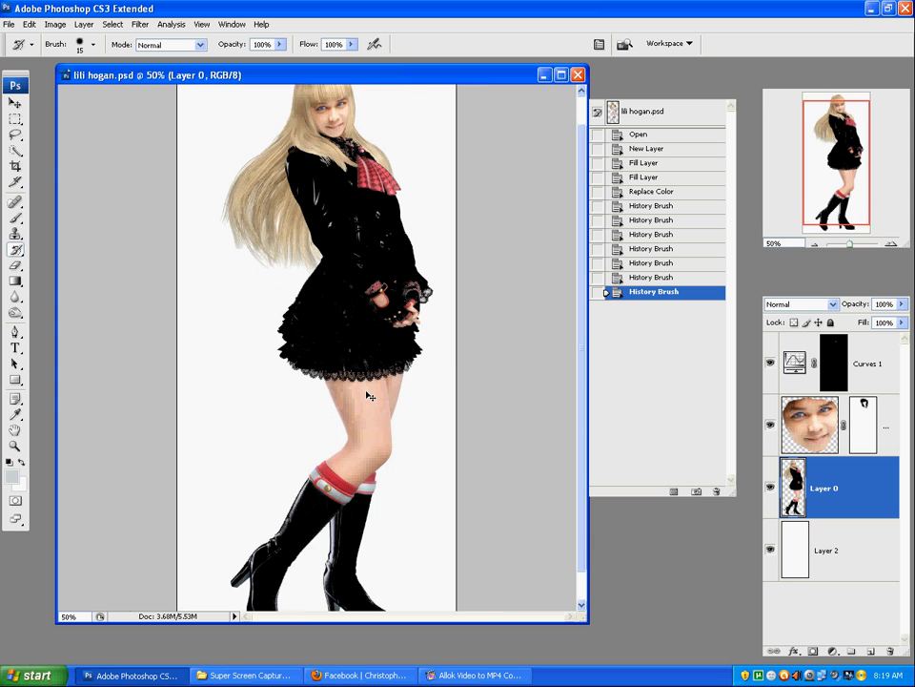